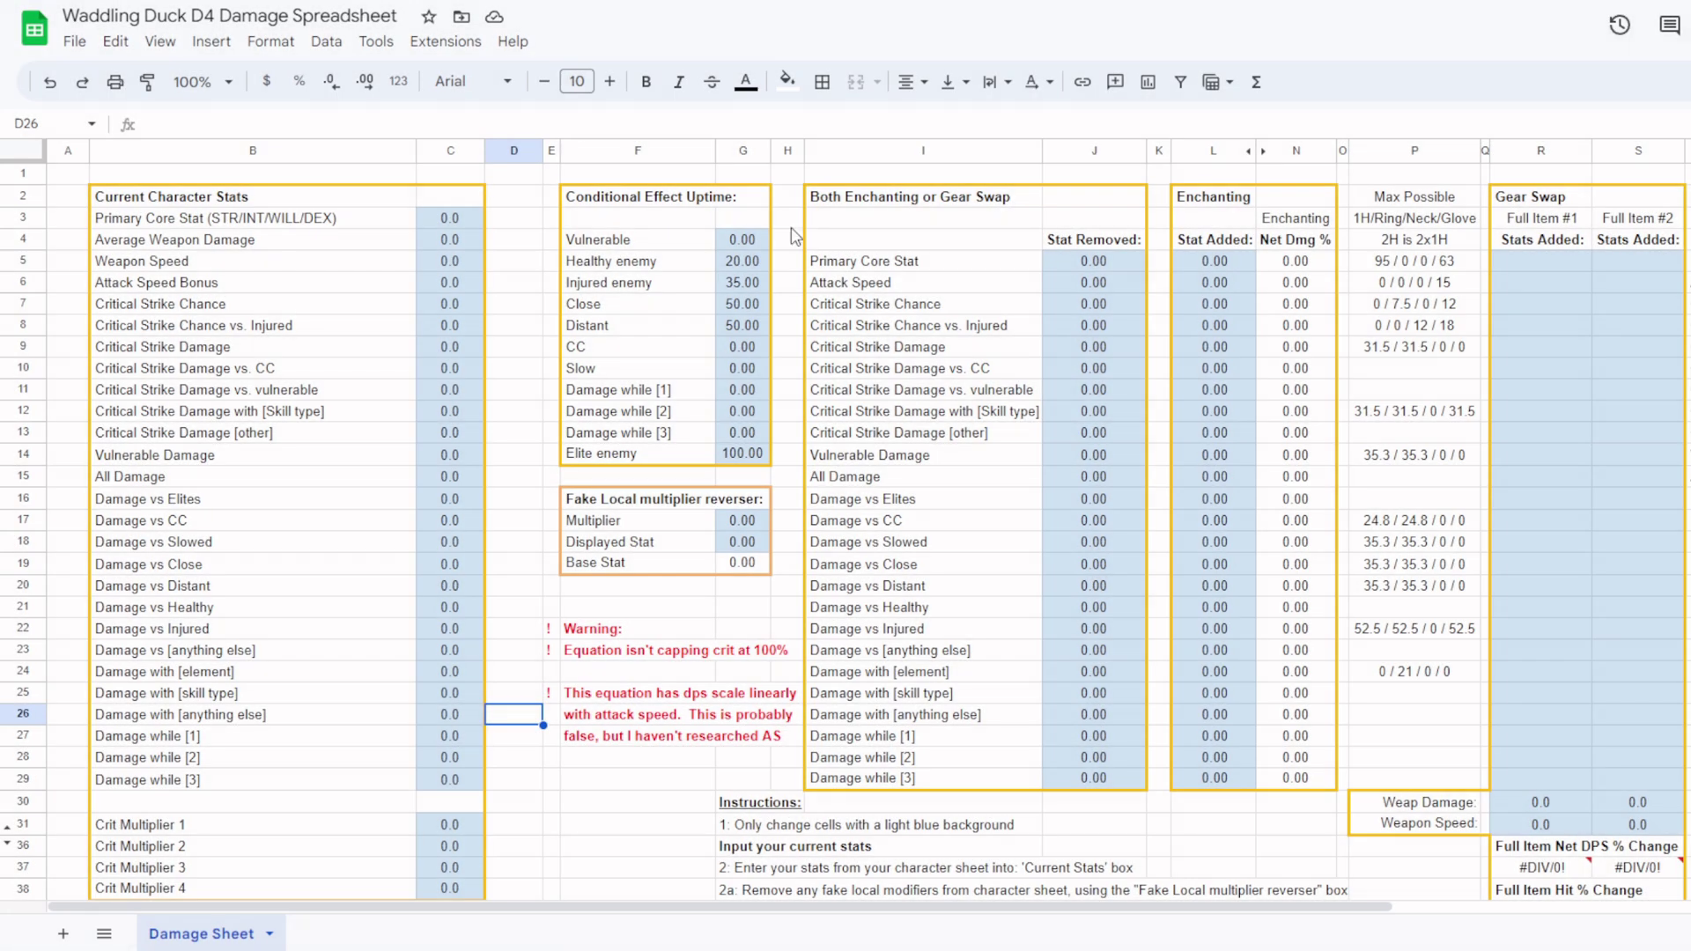
# Make a personal copy of the spreadsheet in My Drive with the default name, then select C3.
pyautogui.click(74, 41)
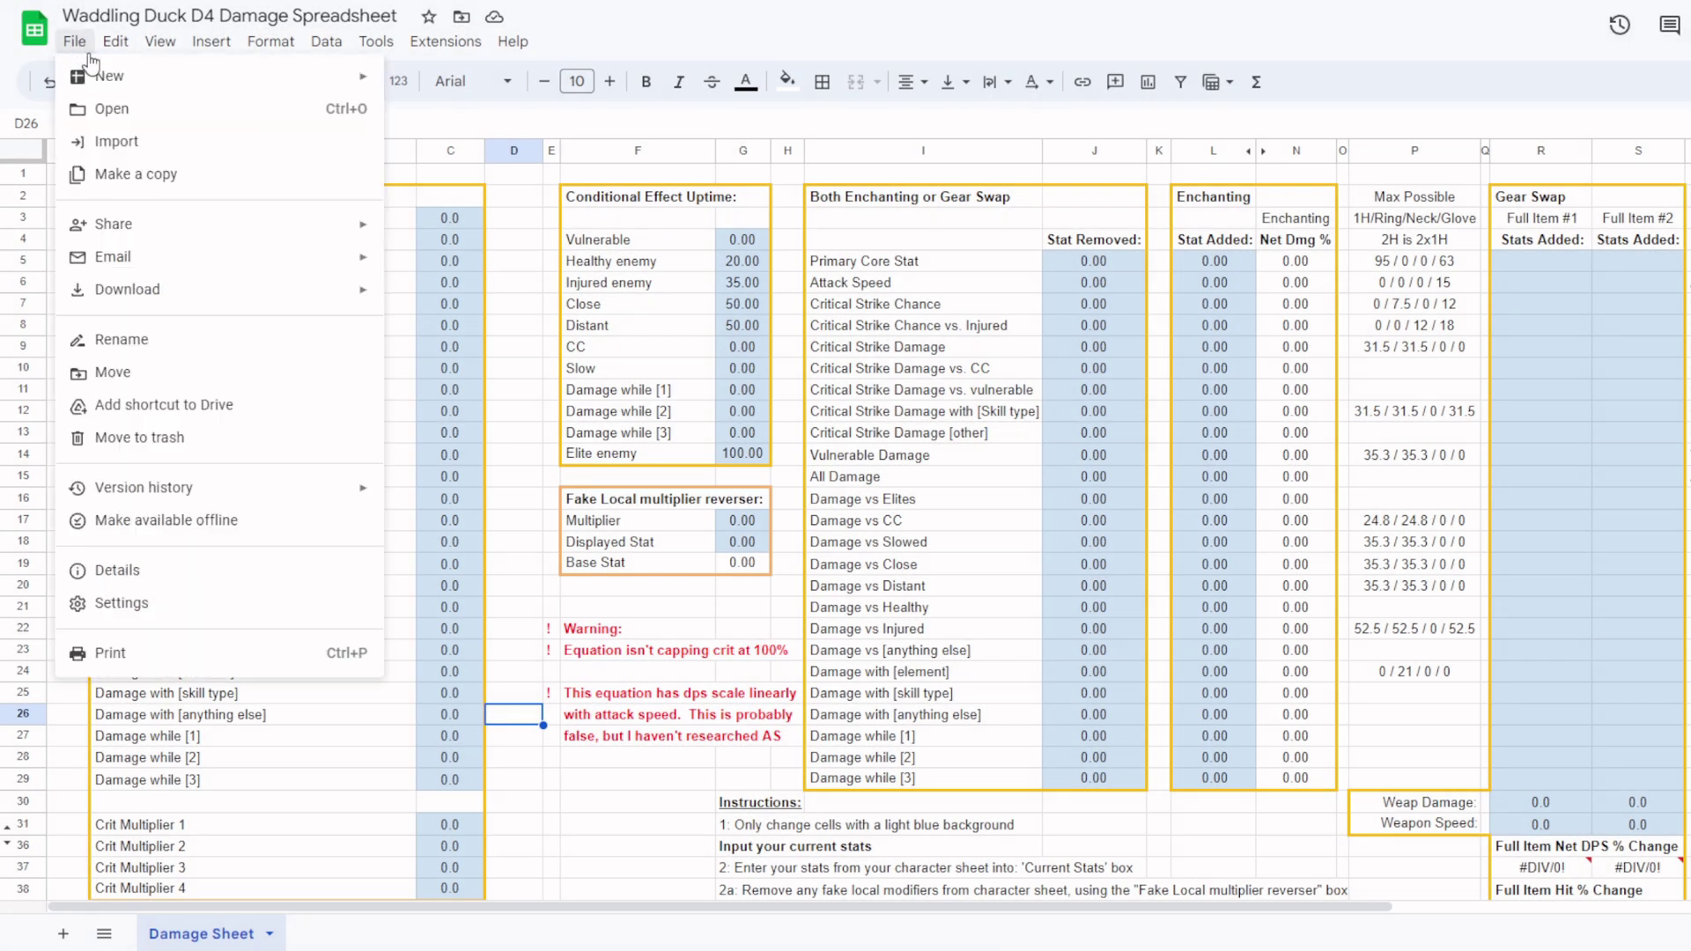
pyautogui.click(123, 174)
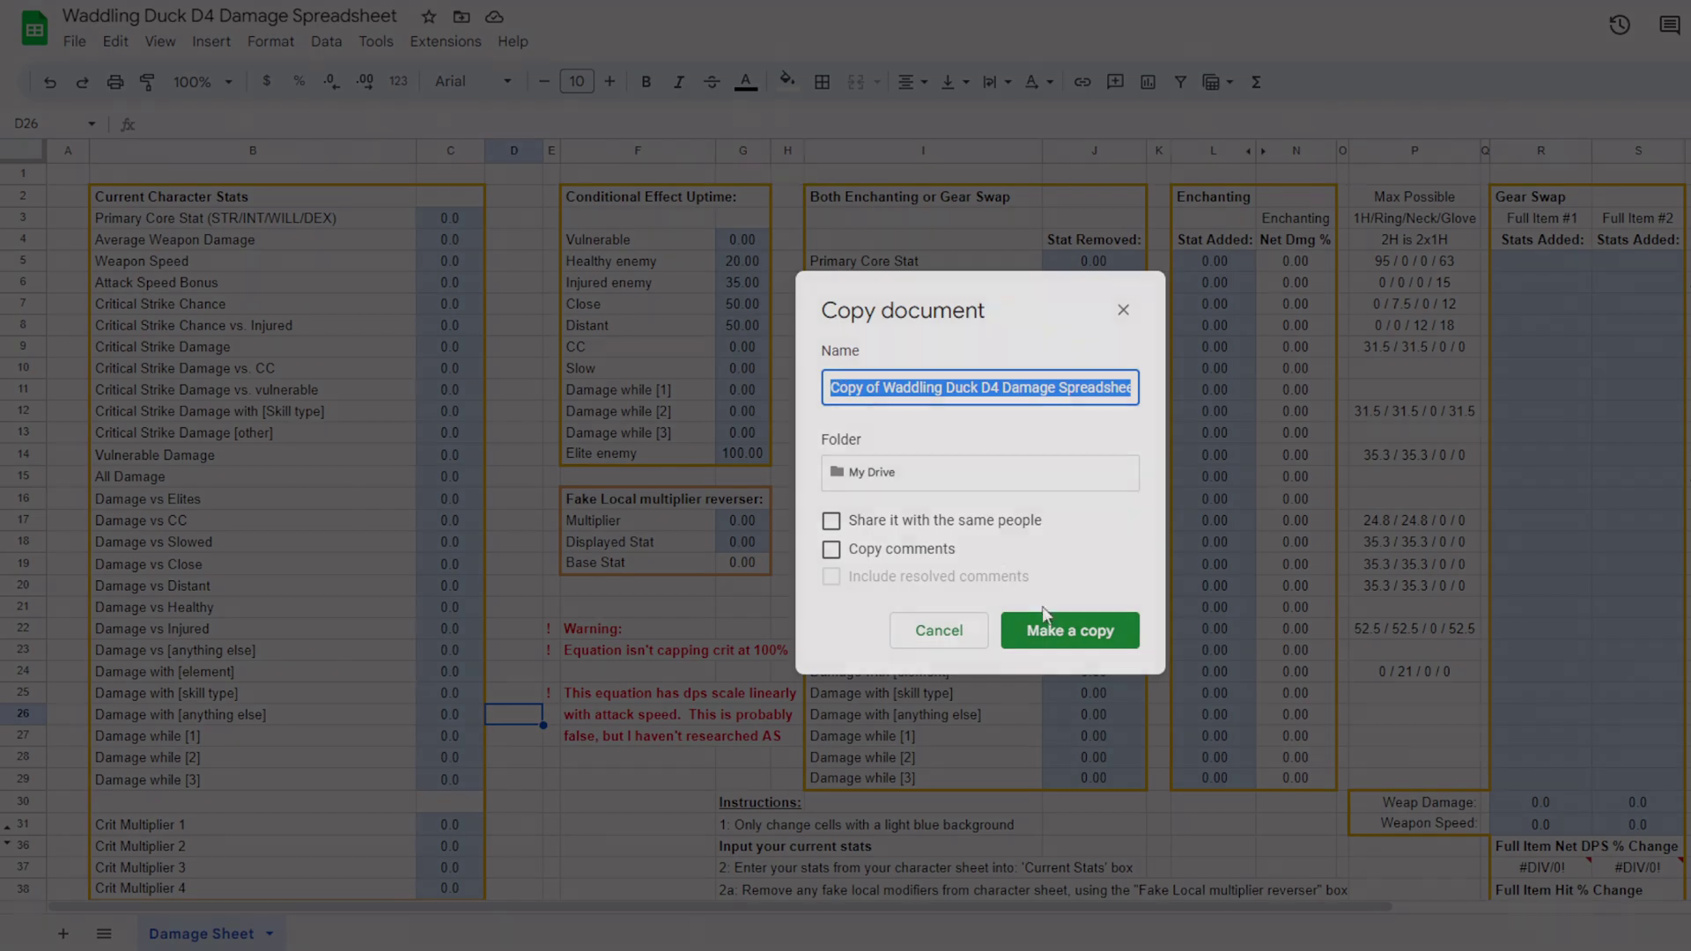
pyautogui.click(1048, 627)
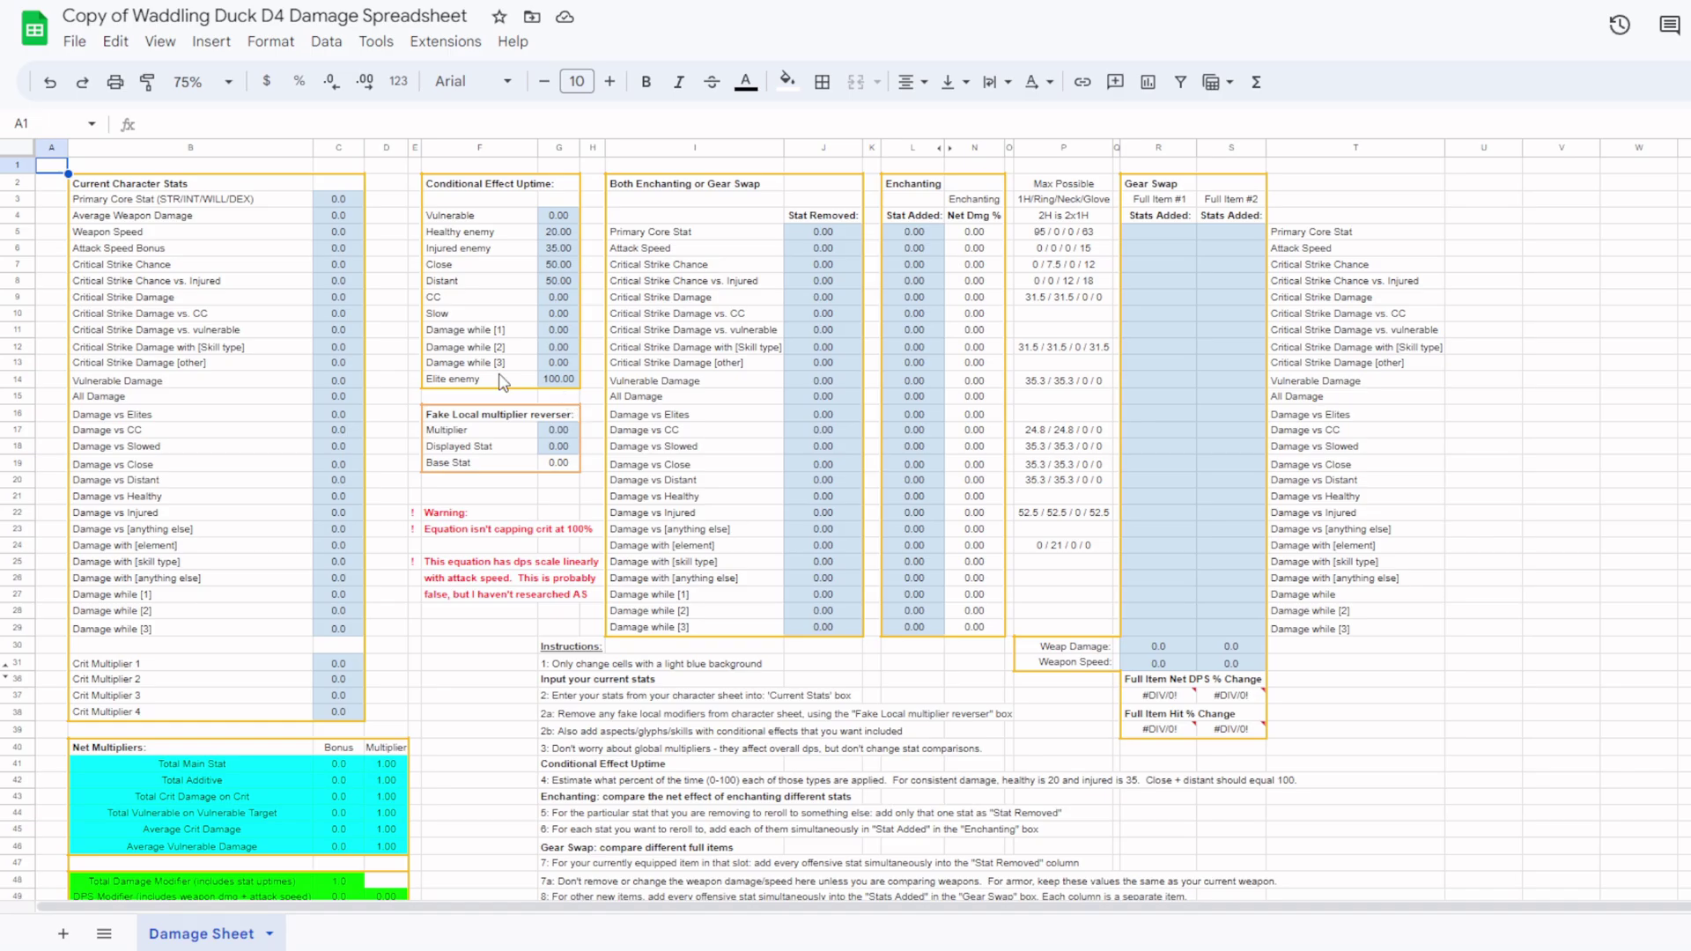
pyautogui.click(338, 201)
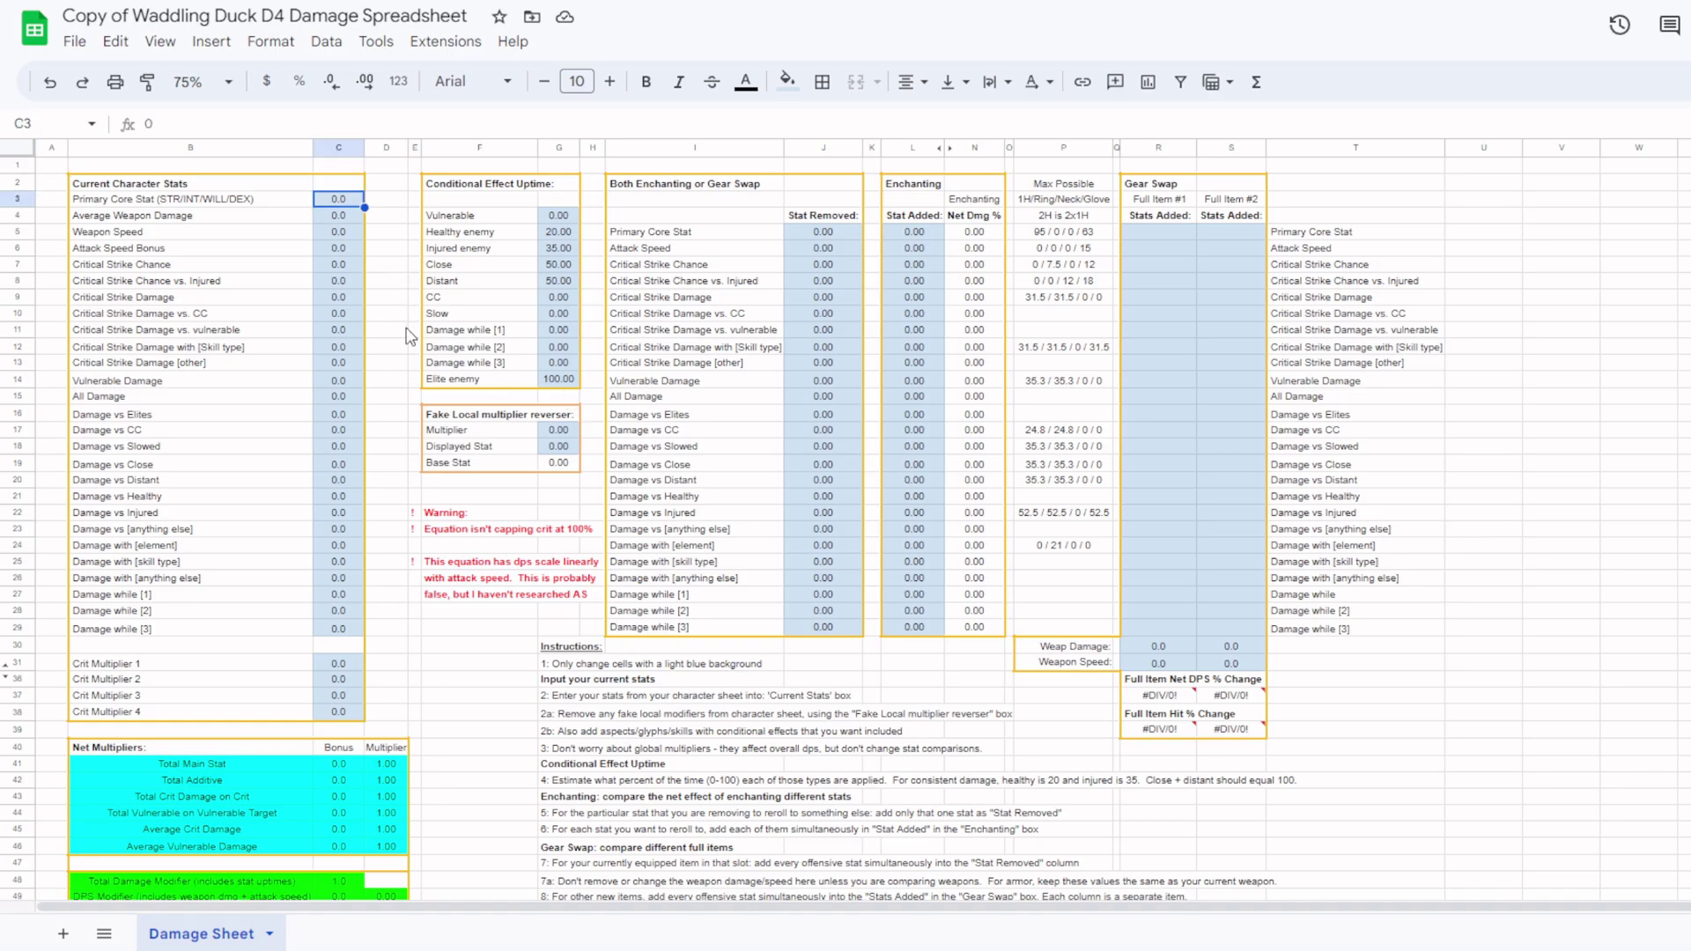
# Enter core stat 796, weapon damage 2826, speed 0.9, crit chance 36.7 and crit damage 392.4.
pyautogui.write('796')
pyautogui.press('Return')
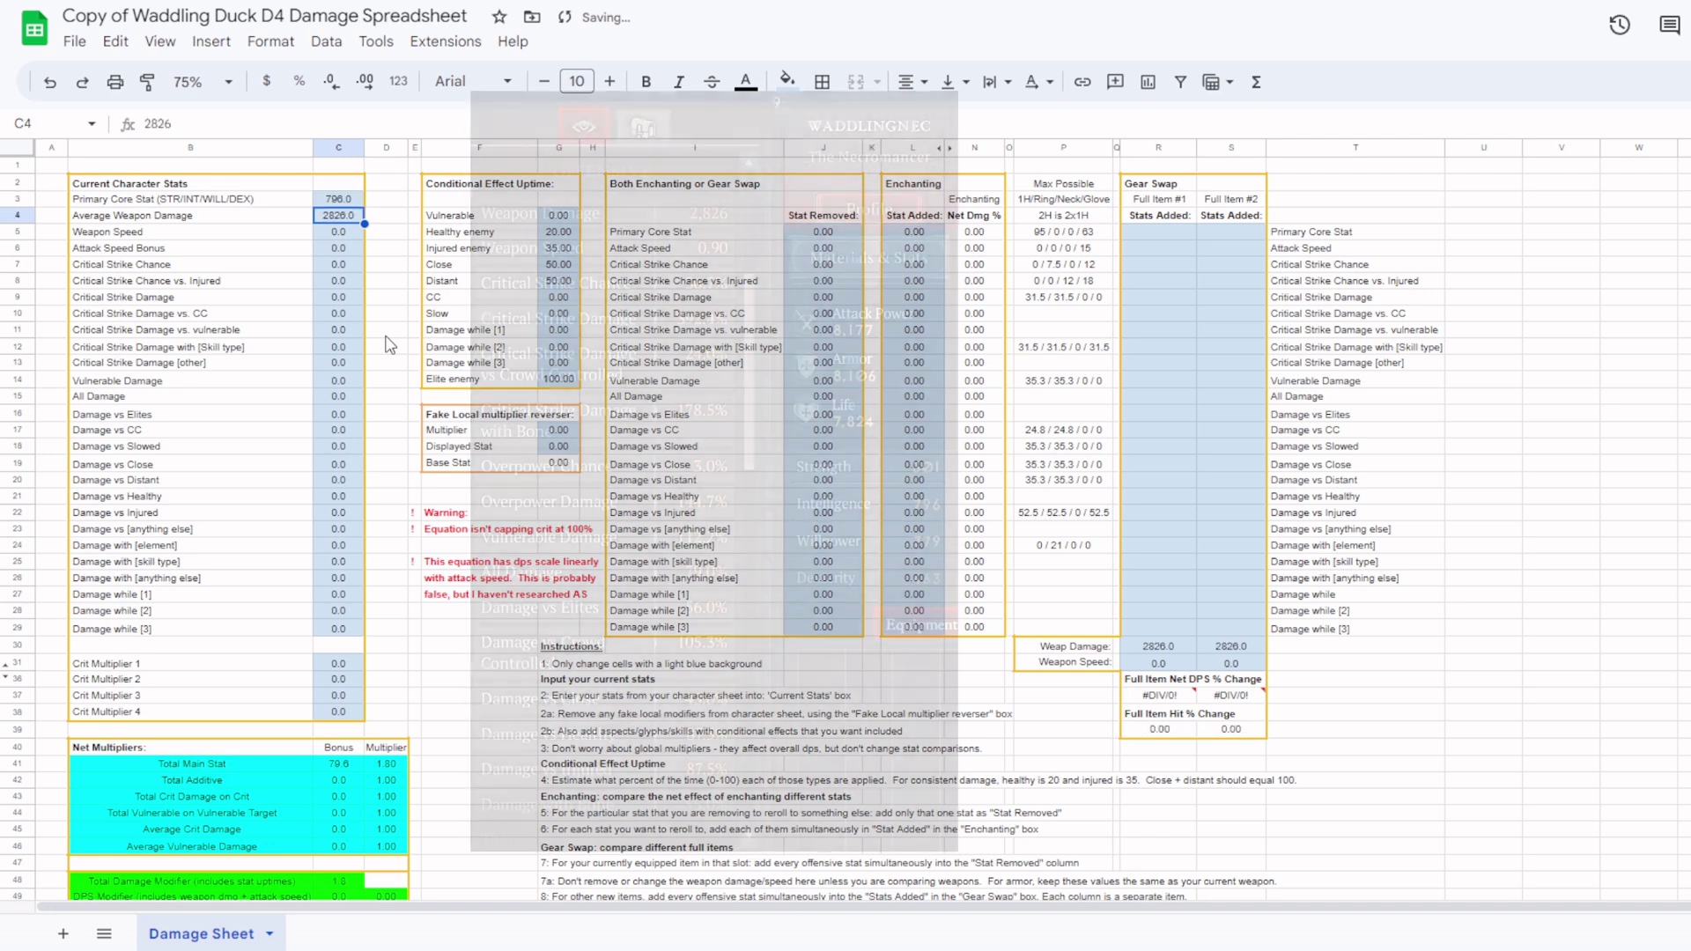
pyautogui.write('2826')
pyautogui.press('Return')
pyautogui.write('0.9')
pyautogui.hotkey('ctrl', 'Return')
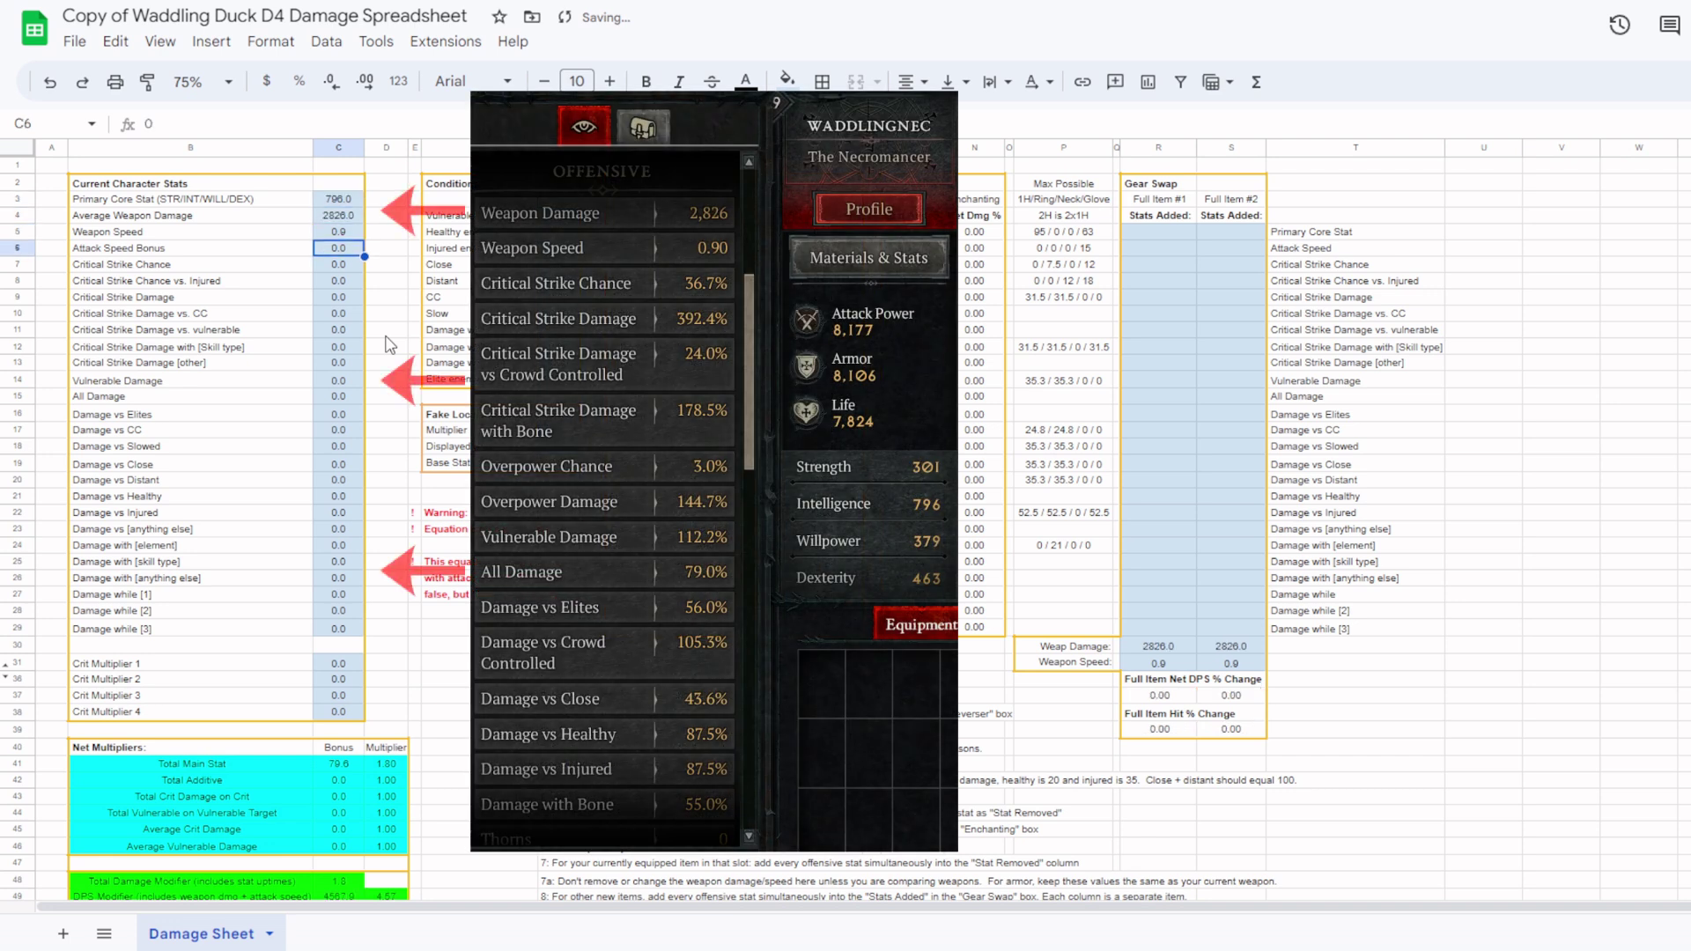
pyautogui.press('Down')
pyautogui.press('Down')
pyautogui.write('36.7')
pyautogui.press('Down')
pyautogui.press('Down')
pyautogui.write('392.4')
pyautogui.hotkey('ctrl', 'Return')
pyautogui.press('Down')
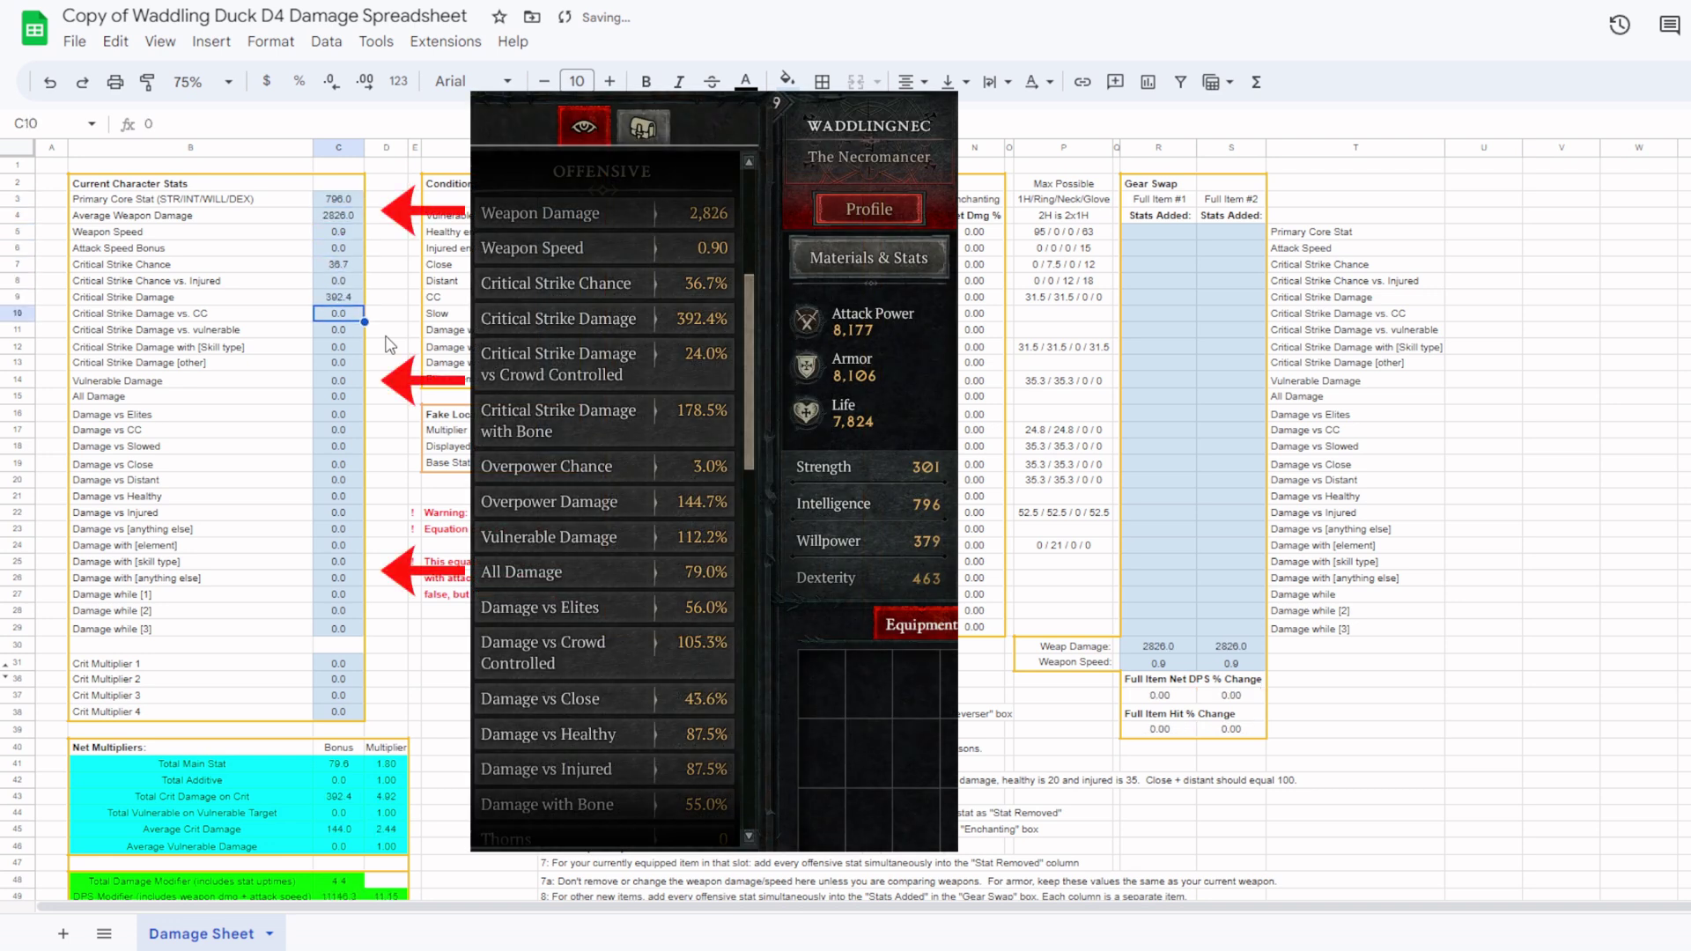
# Enter crit damage vs CC 24, skill-type crit 178.5, Vulnerable 112.2 and All Damage 79.
pyautogui.write('24')
pyautogui.press('Down')
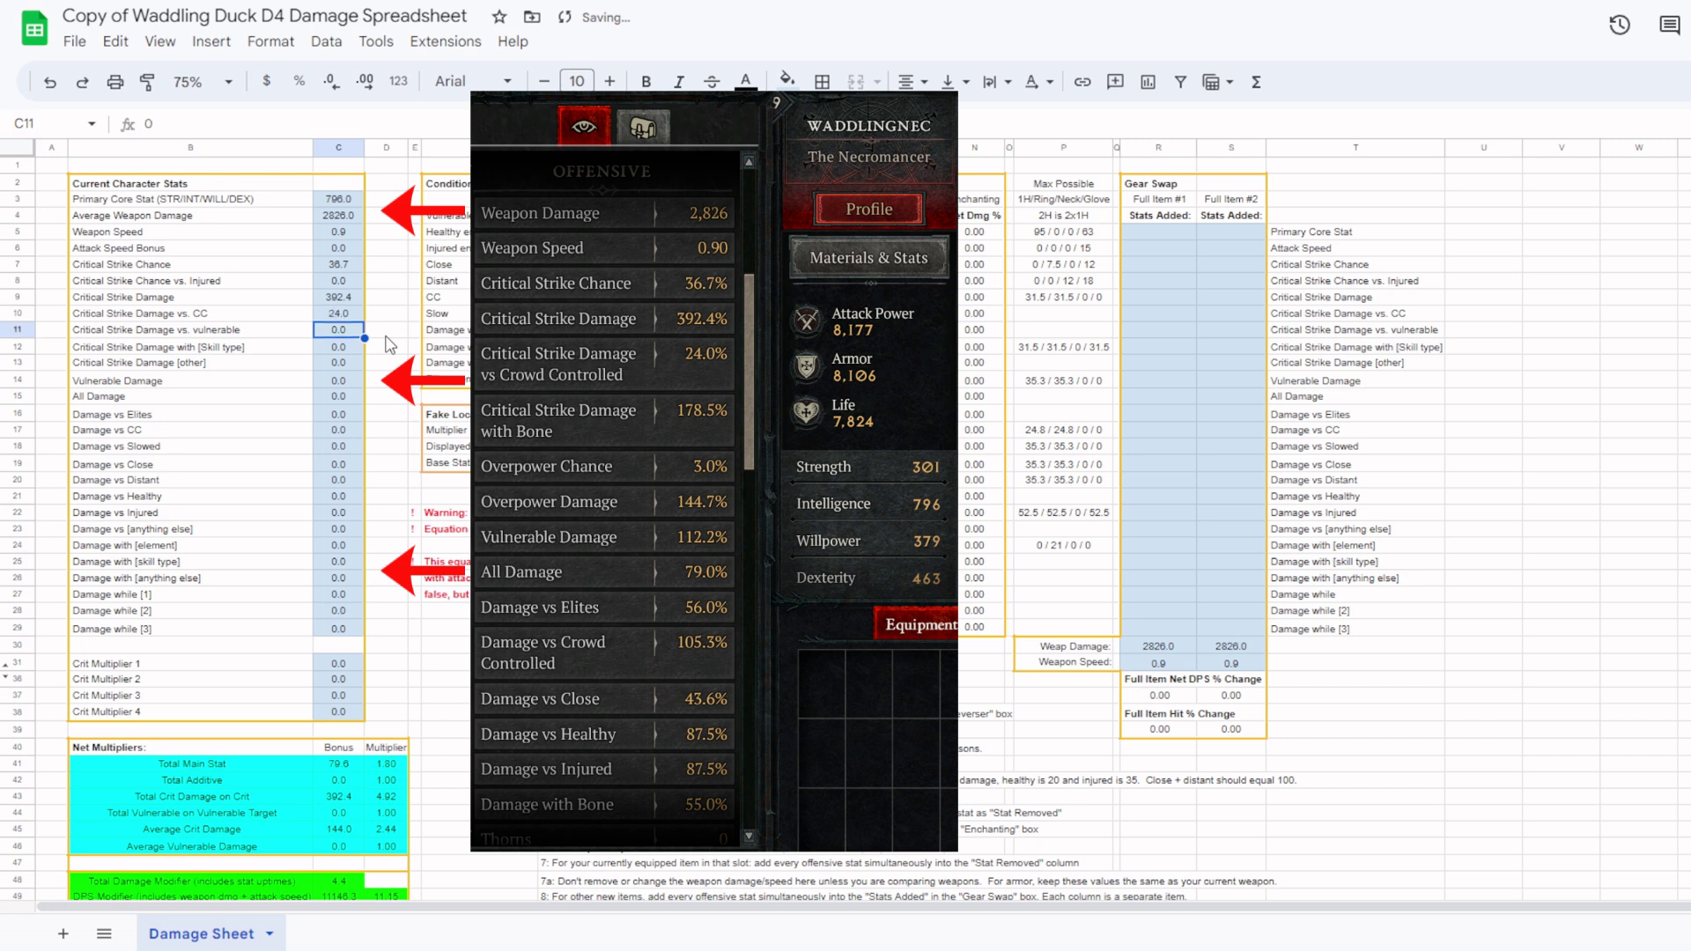
pyautogui.press('Down')
pyautogui.write('178.5')
pyautogui.hotkey('ctrl', 'Return')
pyautogui.press('Down')
pyautogui.press('Down')
pyautogui.write('112.2')
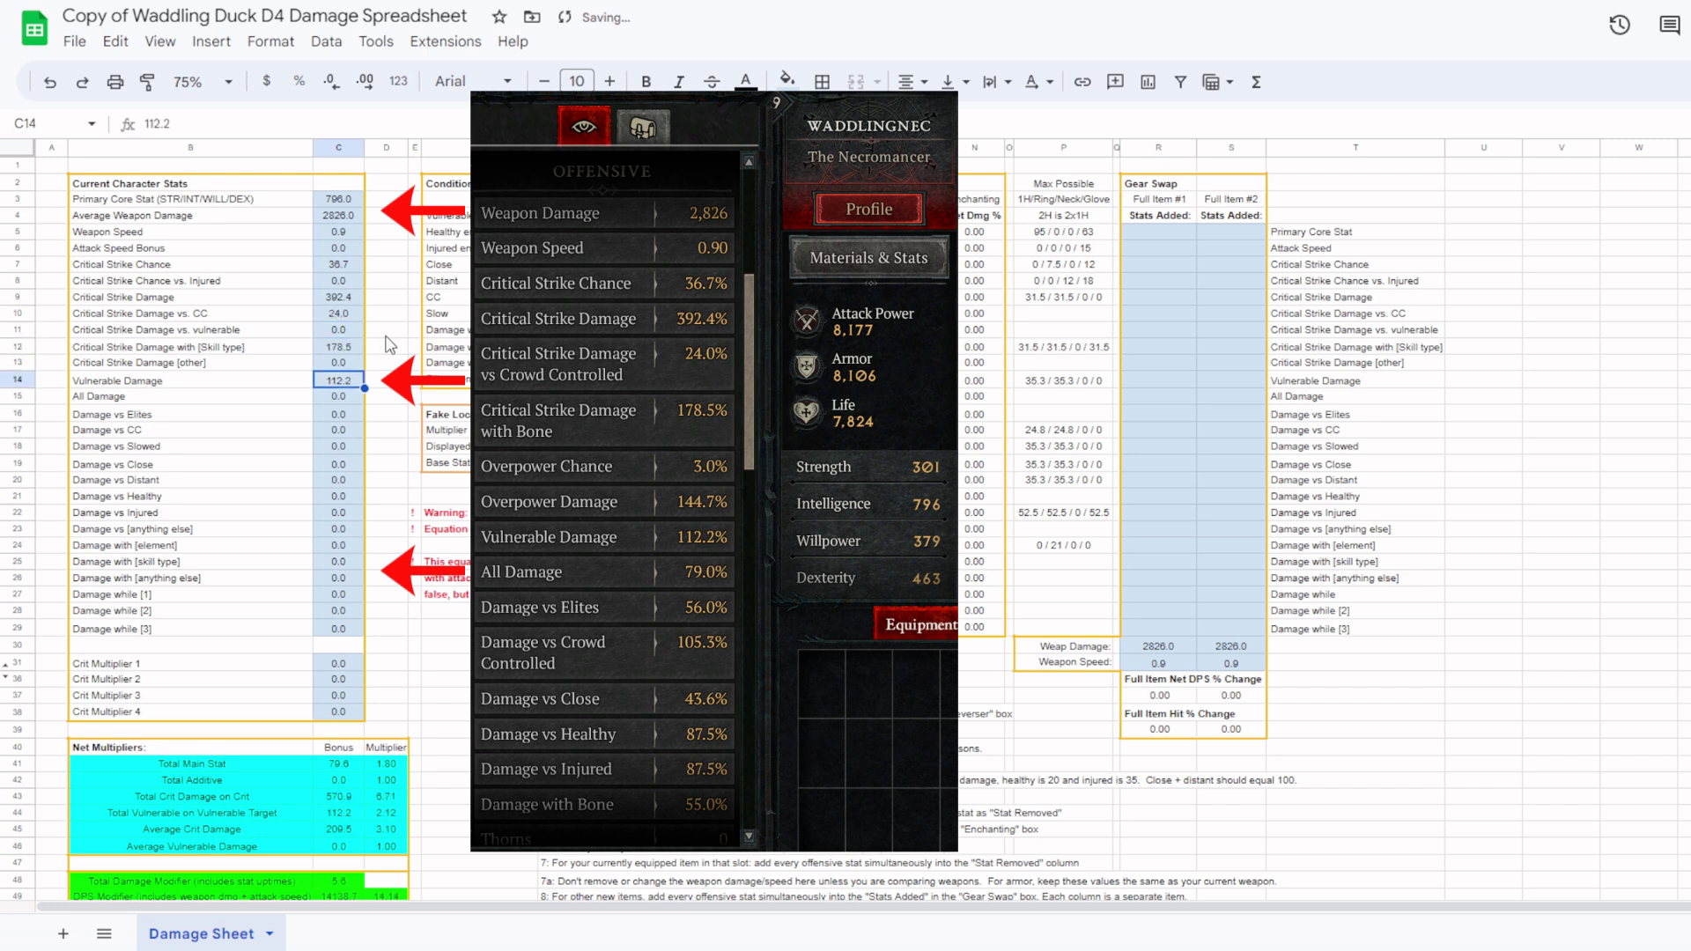
pyautogui.press('Down')
pyautogui.write('79')
pyautogui.hotkey('ctrl', 'Return')
# Enter Elites 56, then 105.3, Close 43.6, Injured 87.5 and skill-type damage 55.
pyautogui.press('Down')
pyautogui.write('56')
pyautogui.press('Down')
pyautogui.write('105.3')
pyautogui.hotkey('ctrl', 'Return')
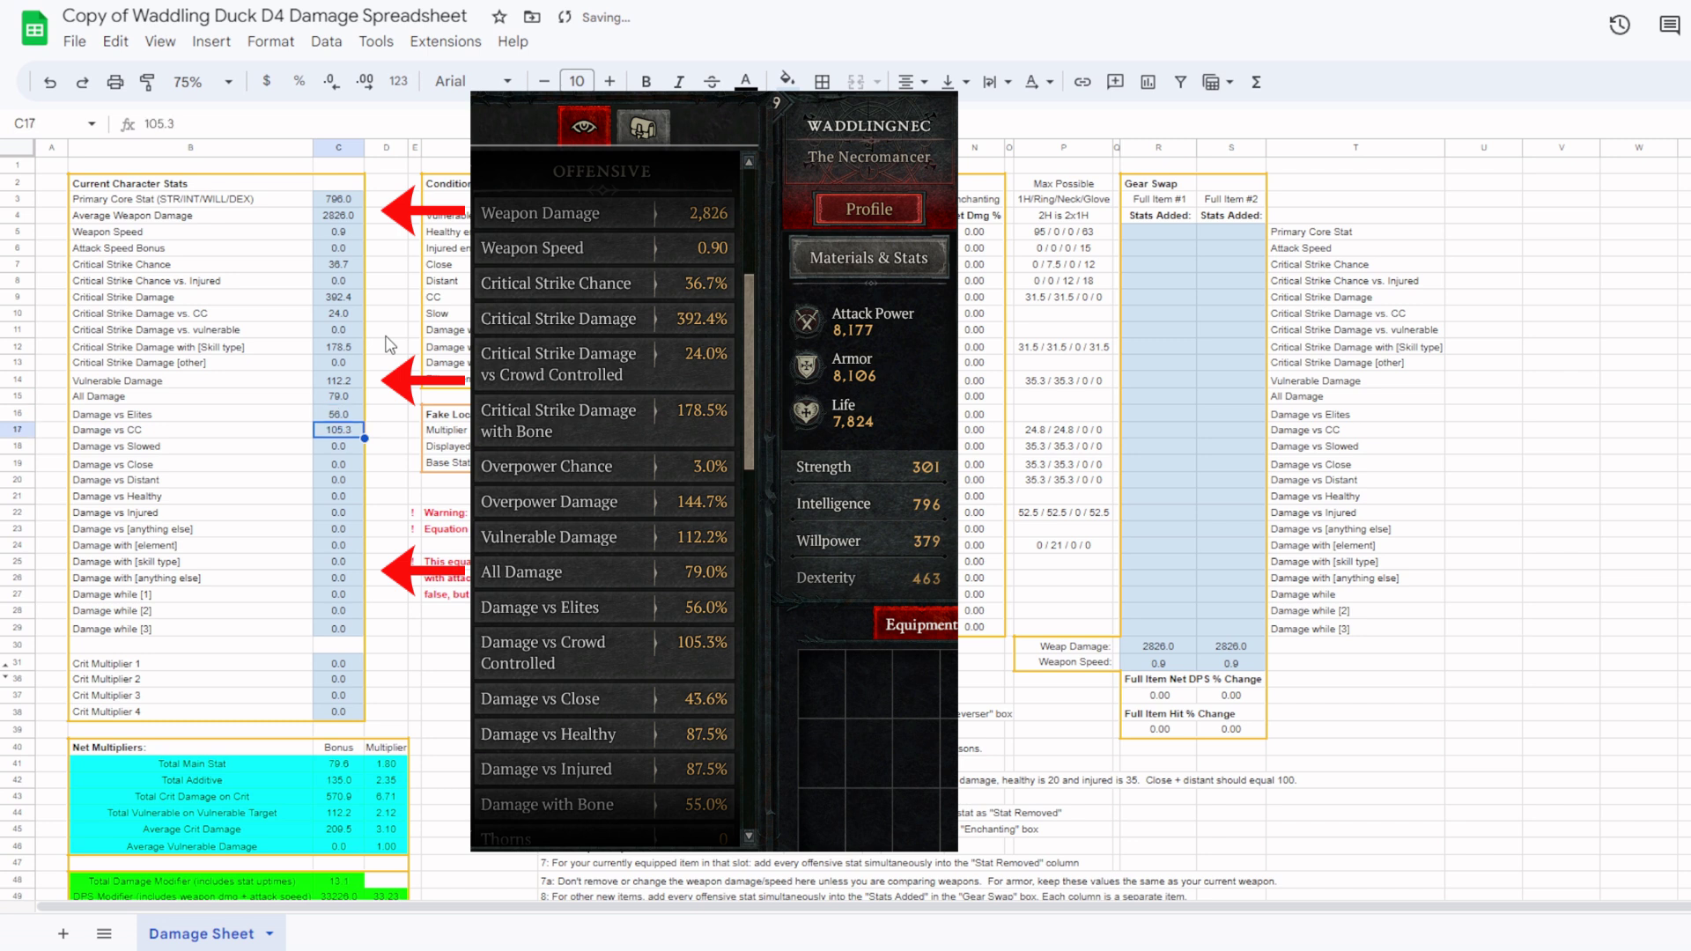
pyautogui.press('Down')
pyautogui.press('Down')
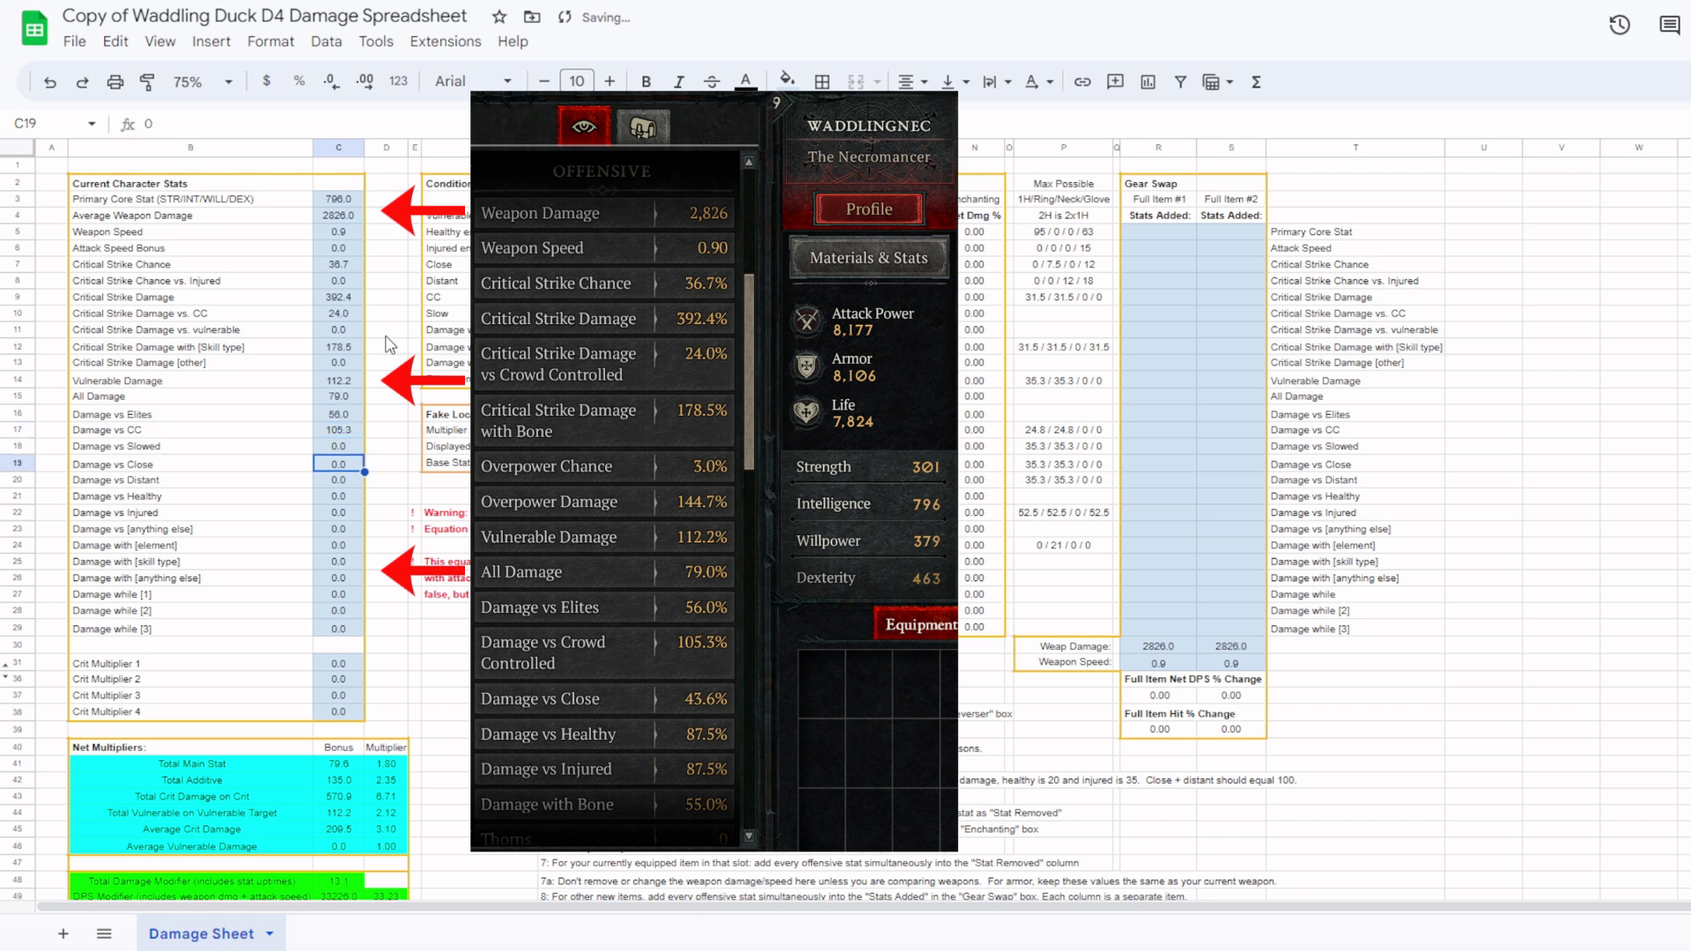
pyautogui.write('43.6')
pyautogui.press('Down')
pyautogui.press('Down')
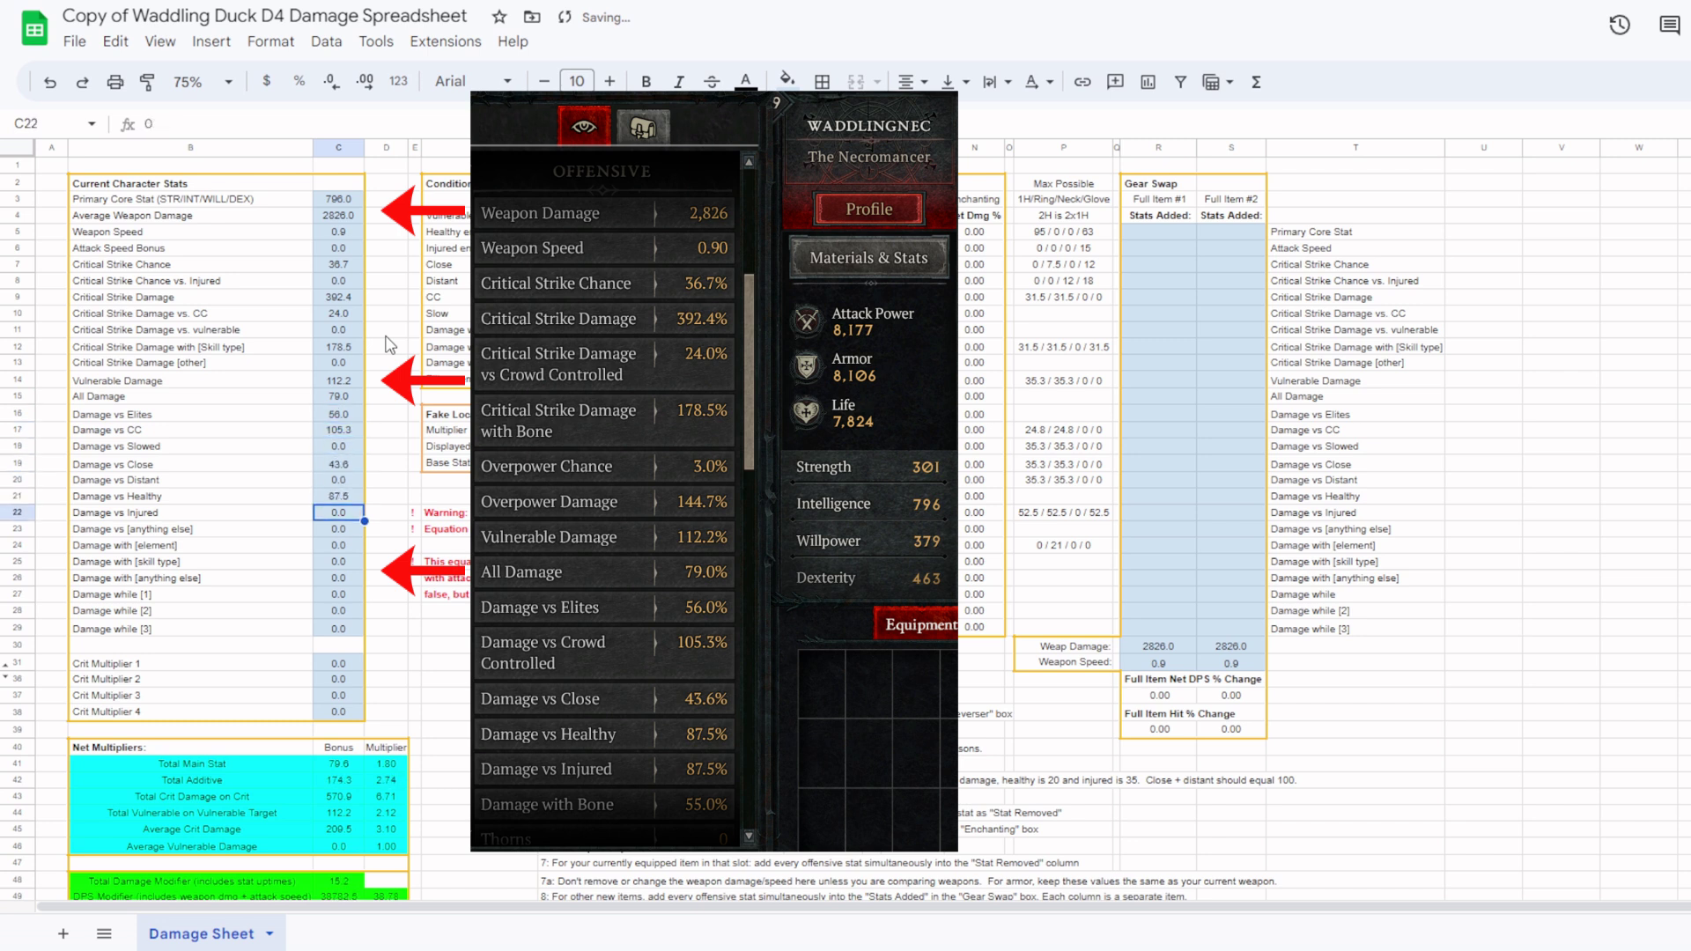
pyautogui.write('87.5')
pyautogui.press('Return')
pyautogui.press('Down')
pyautogui.press('Down')
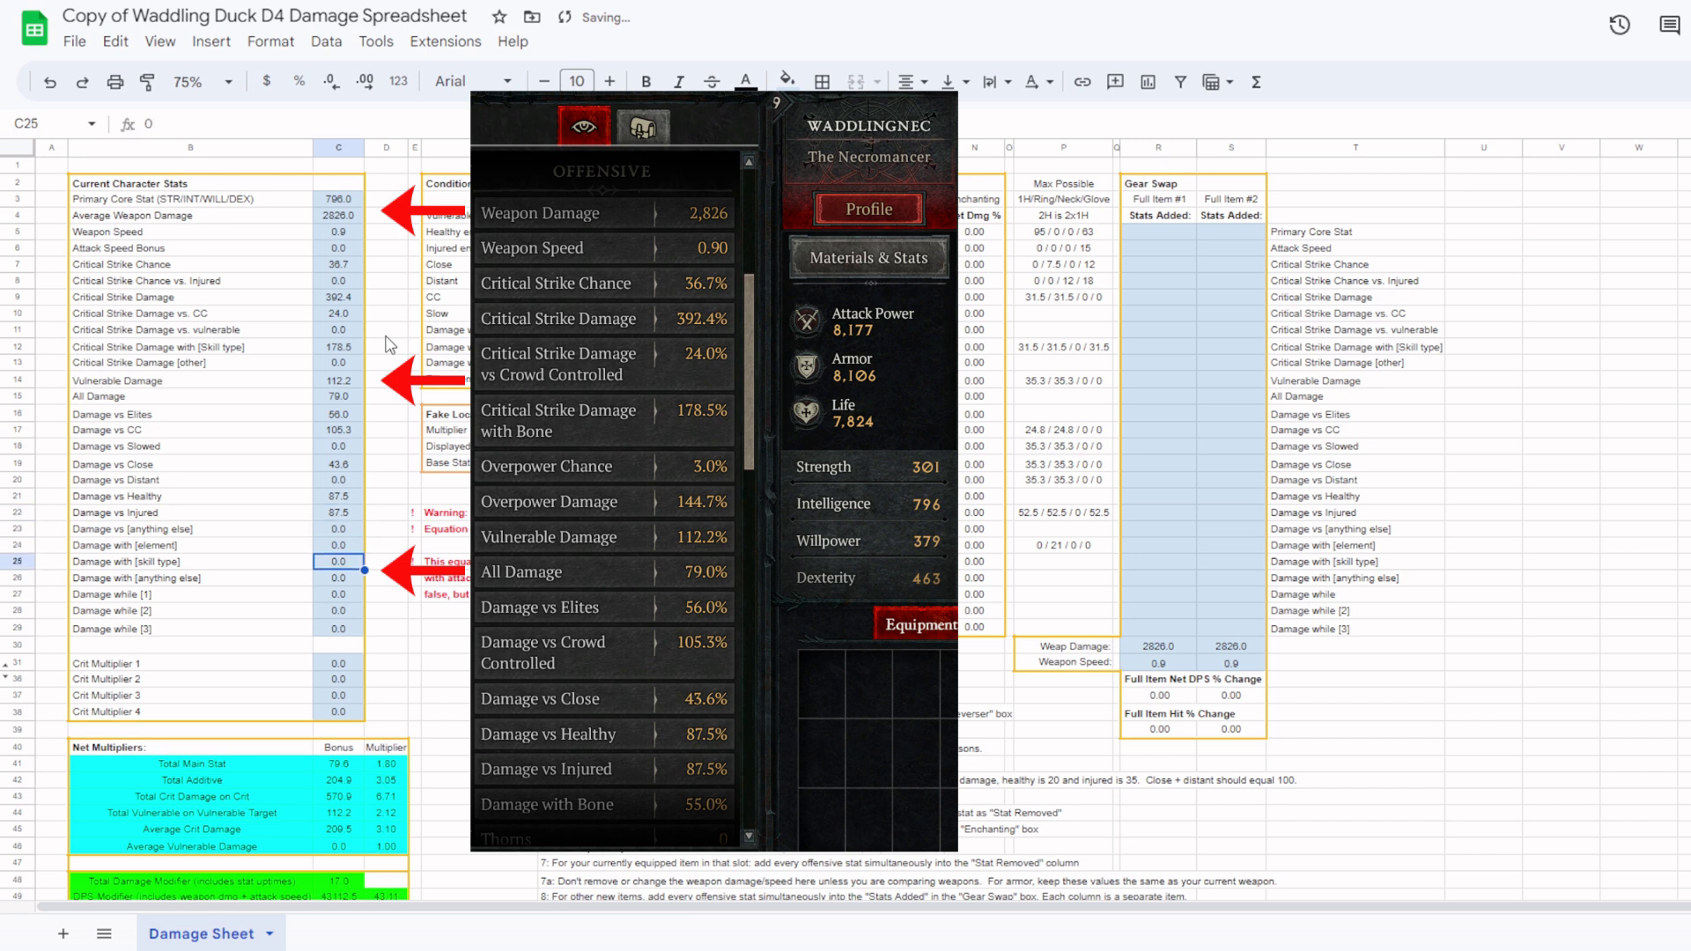
pyautogui.write('55')
pyautogui.press('Return')
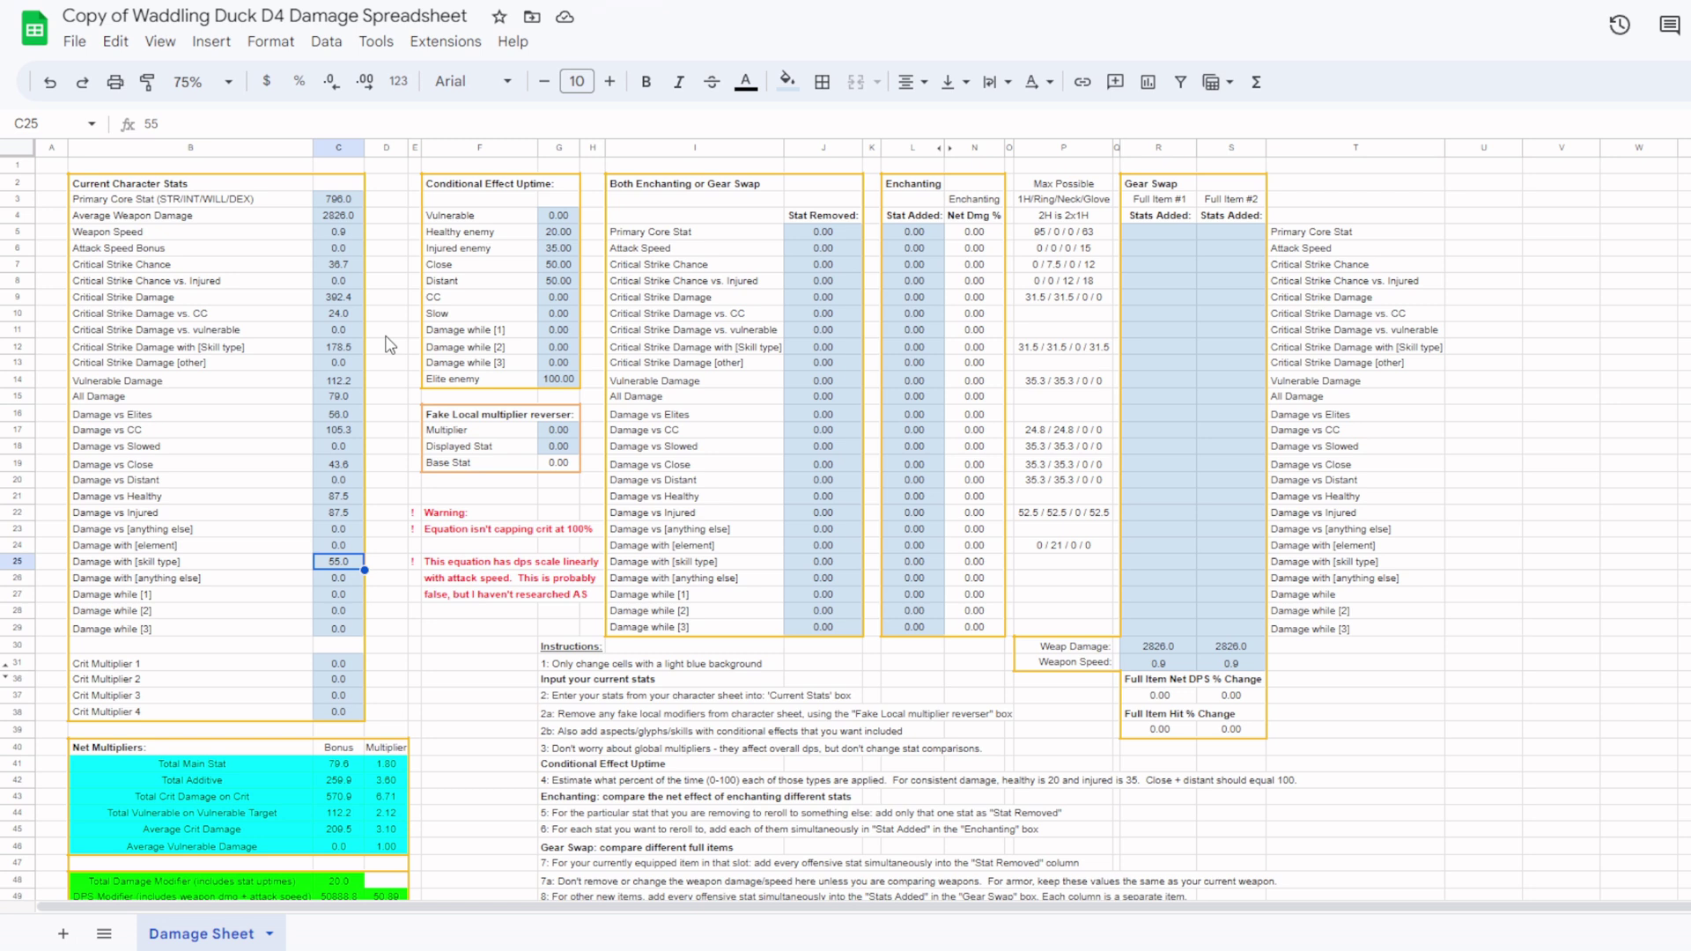
# Reverse 392.4 crit damage with a 30 multiplier and paste the 278.77 base value into Critical Strike Damage.
pyautogui.click(569, 432)
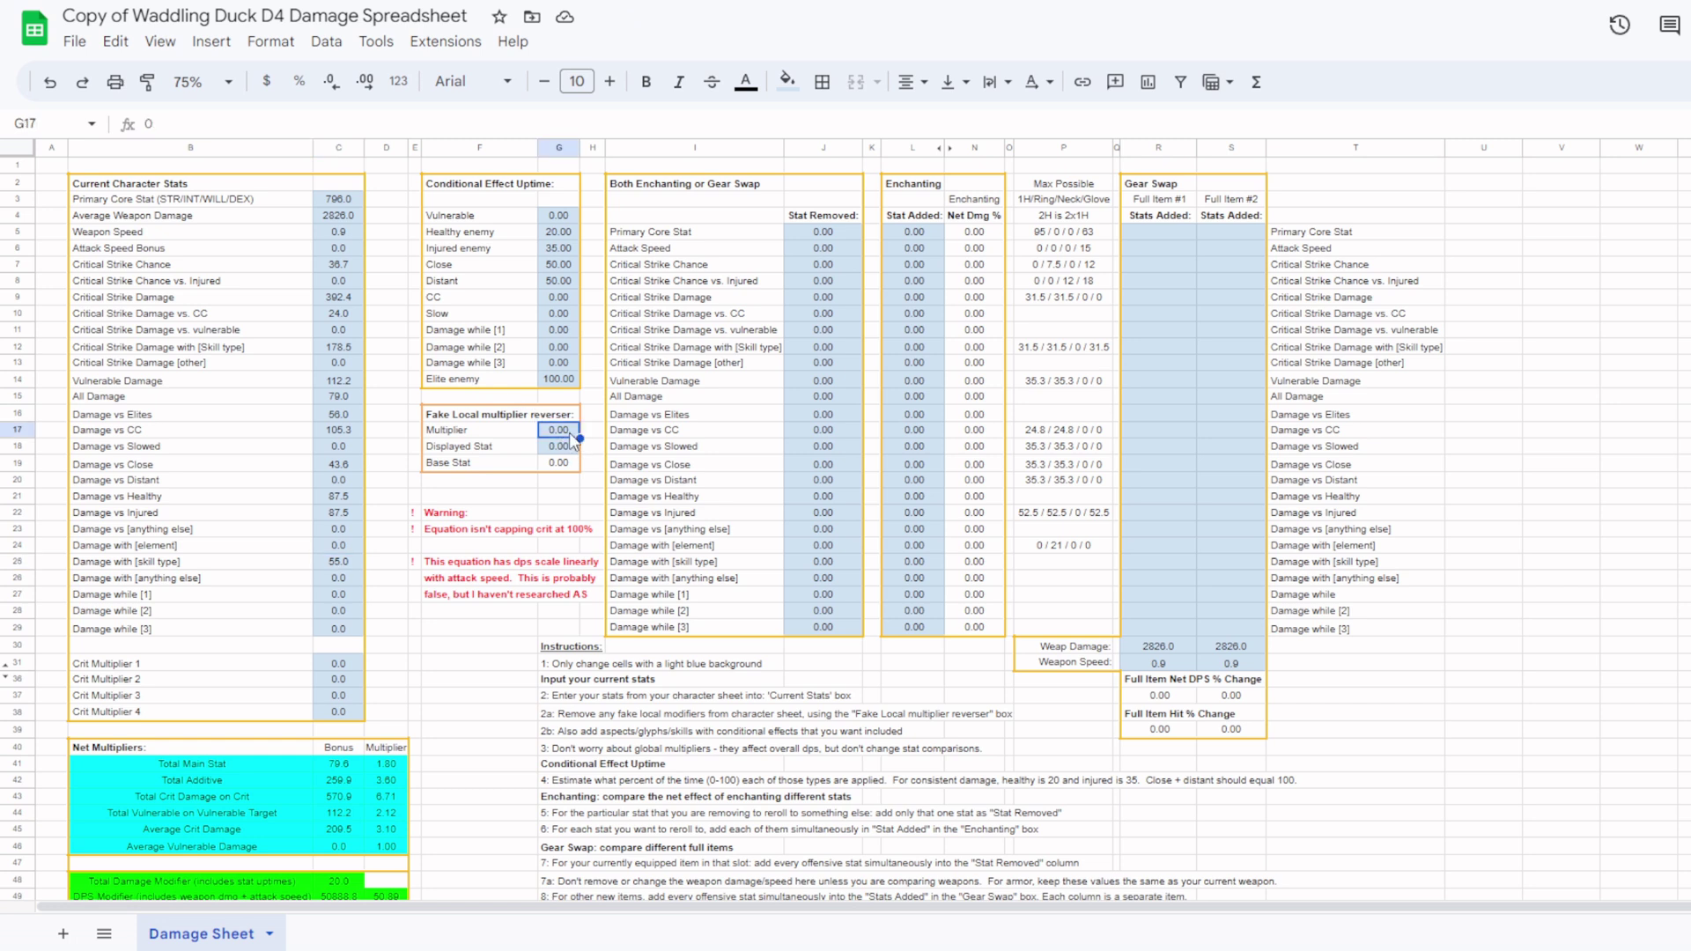
pyautogui.write('30')
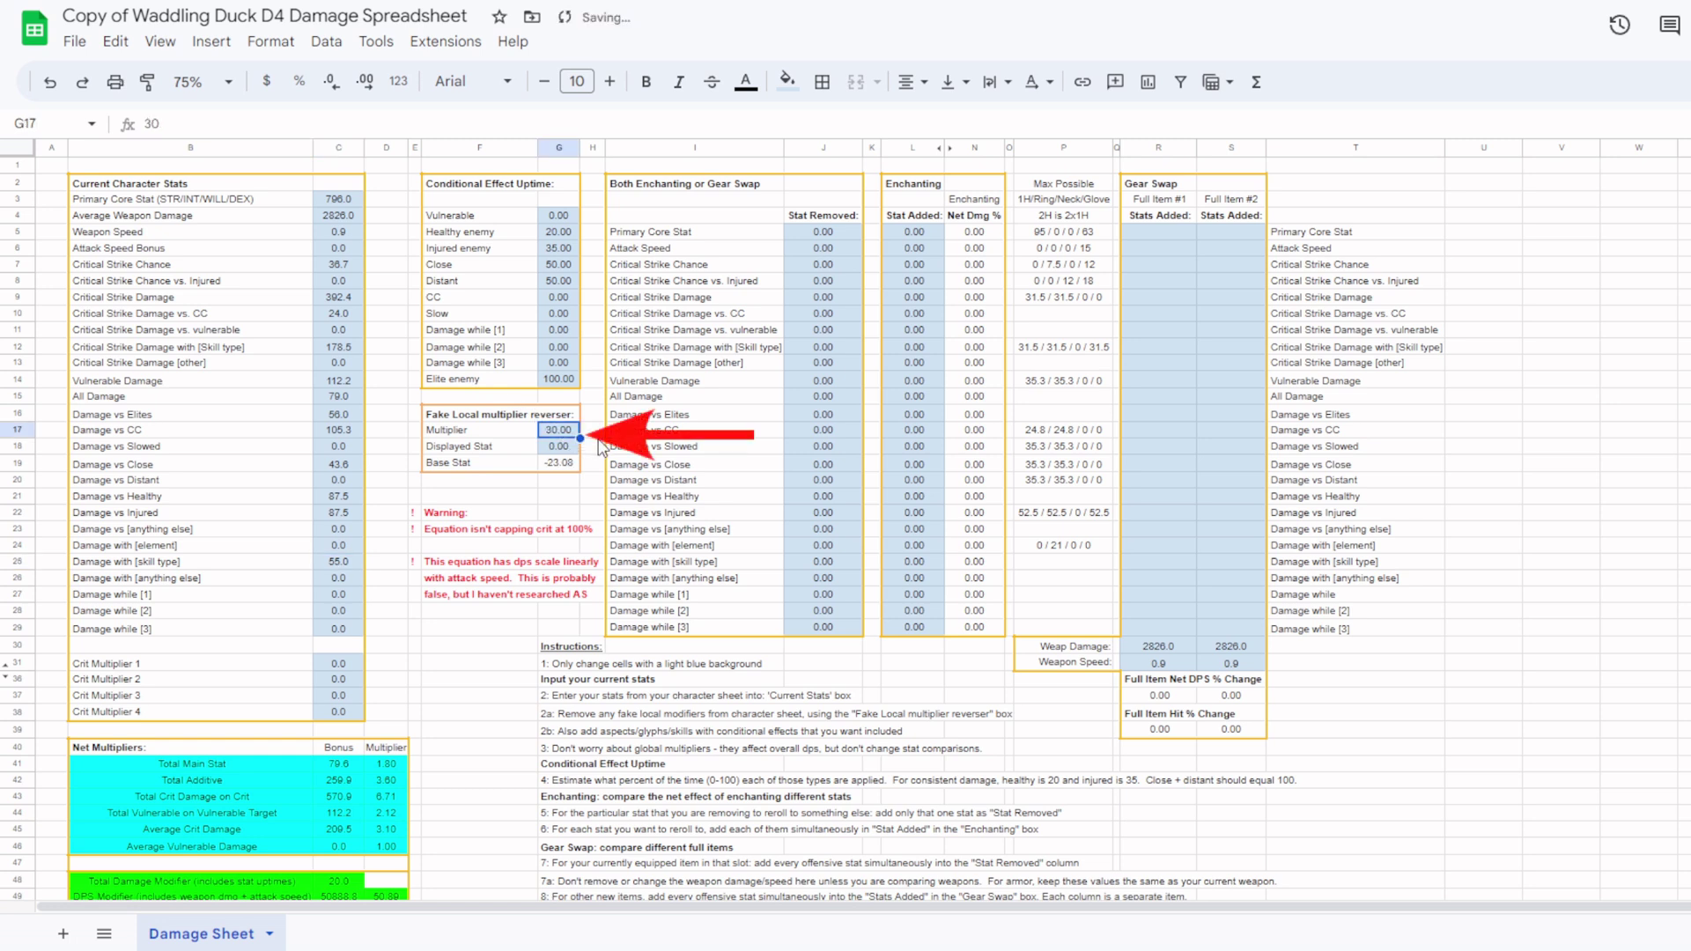
pyautogui.press('Return')
pyautogui.write('392.4')
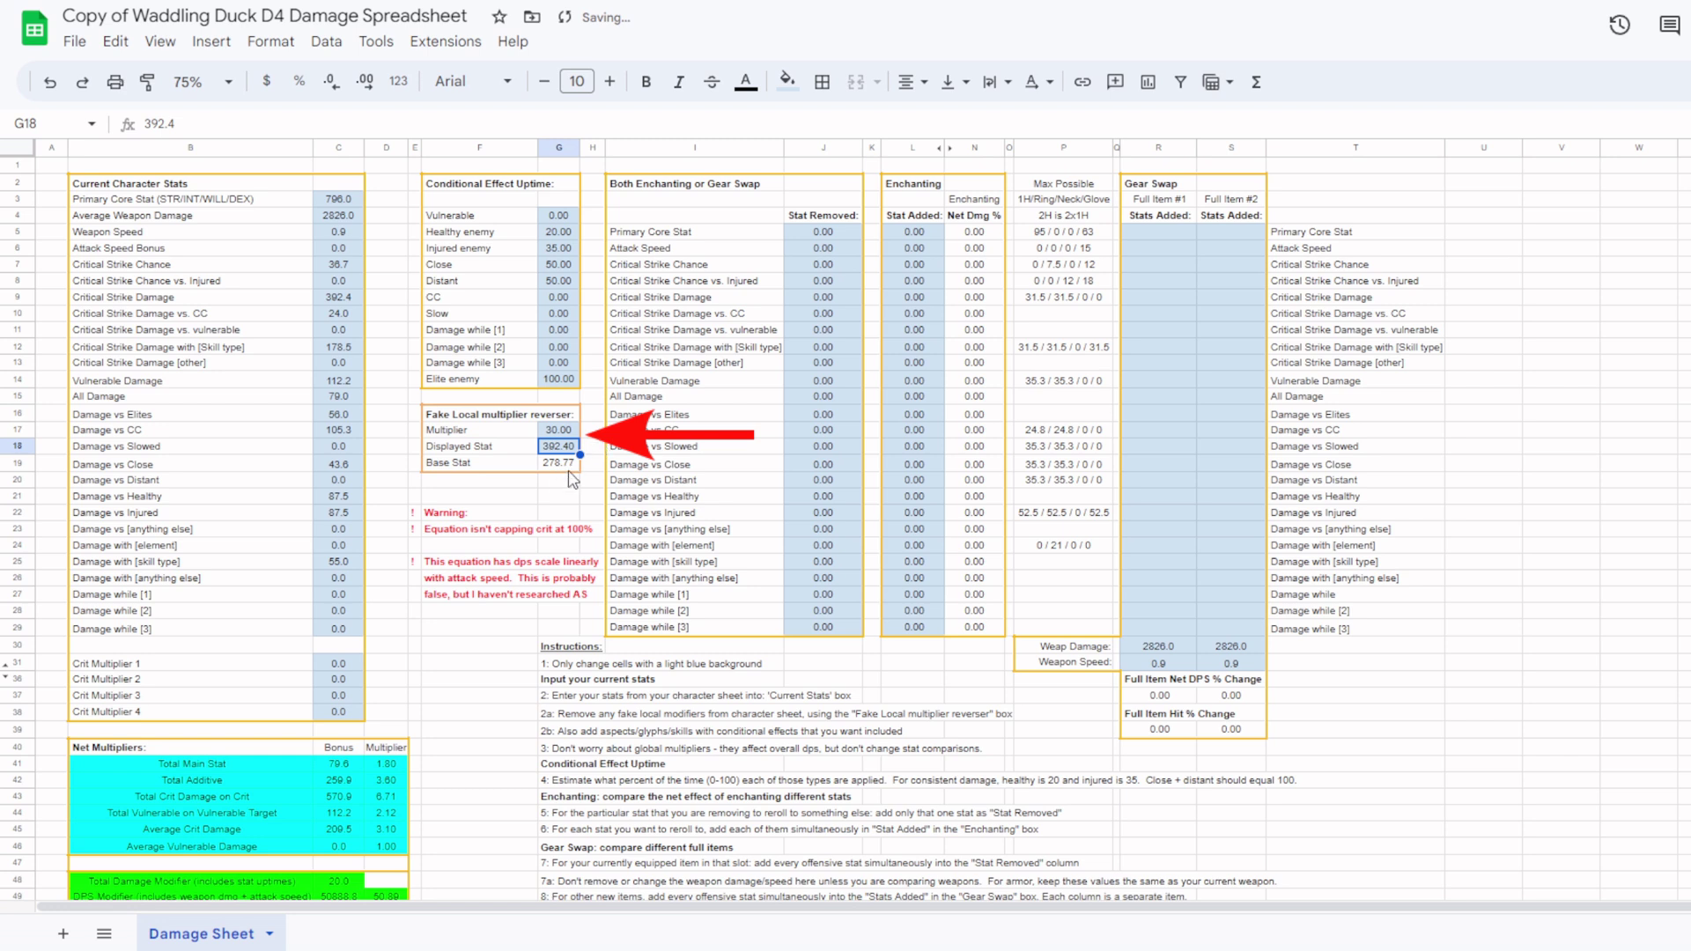
pyautogui.click(562, 466)
pyautogui.hotkey('ctrl', 'c')
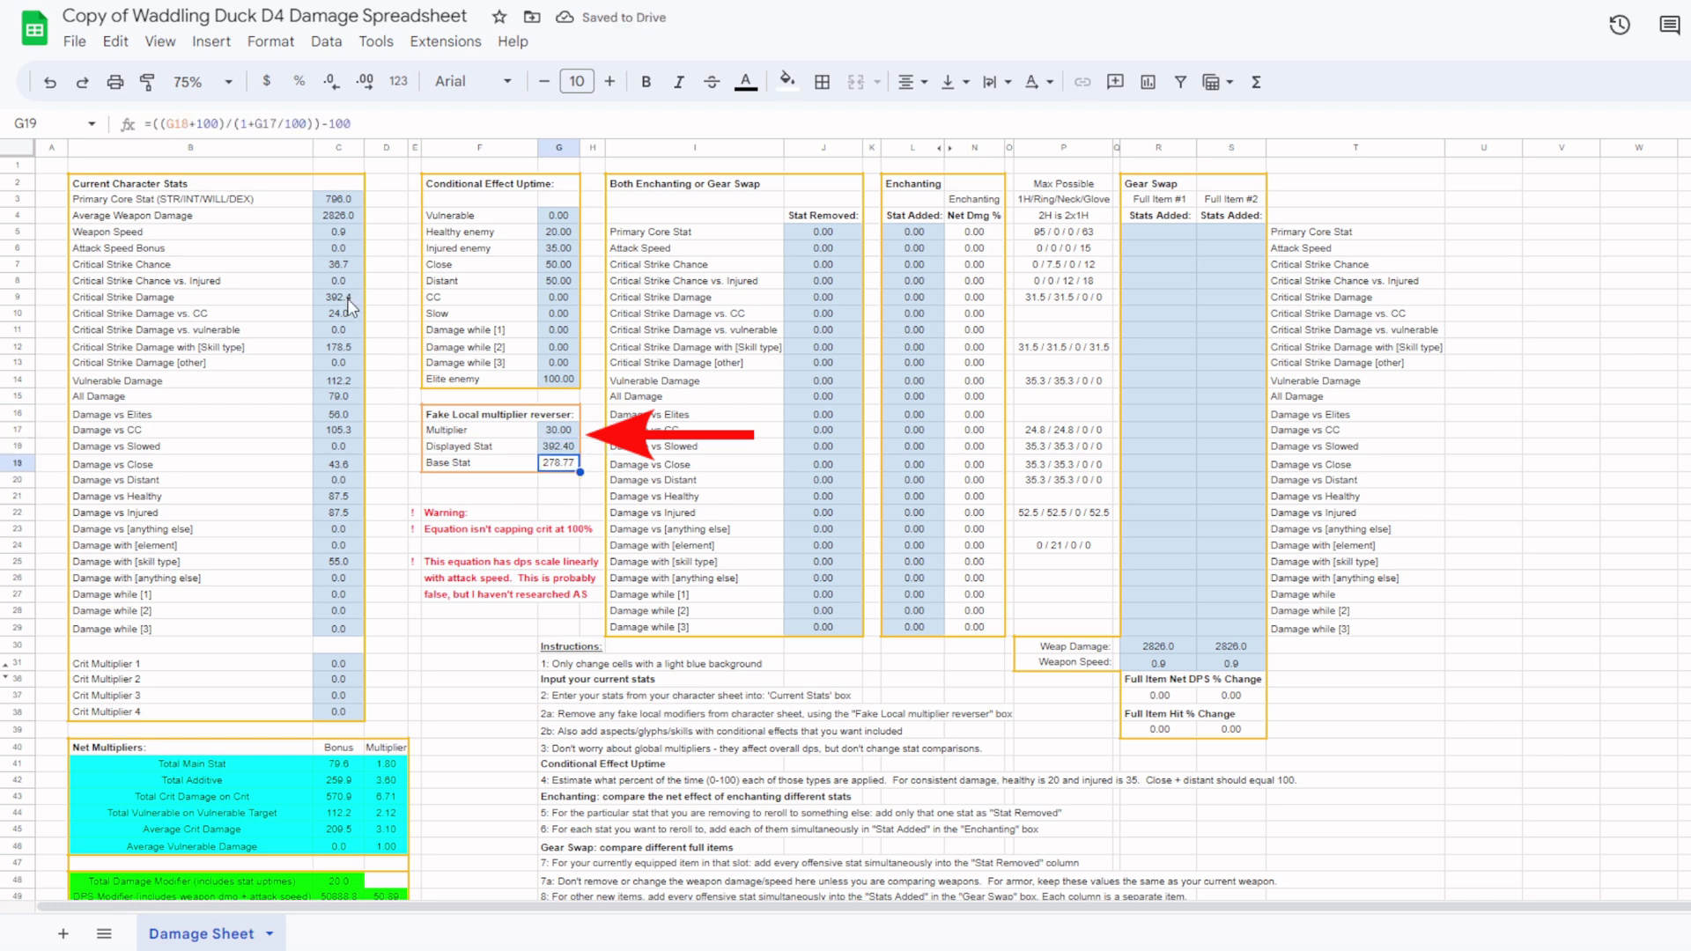
pyautogui.click(348, 298)
pyautogui.hotkey('ctrl', 'shift', 'v')
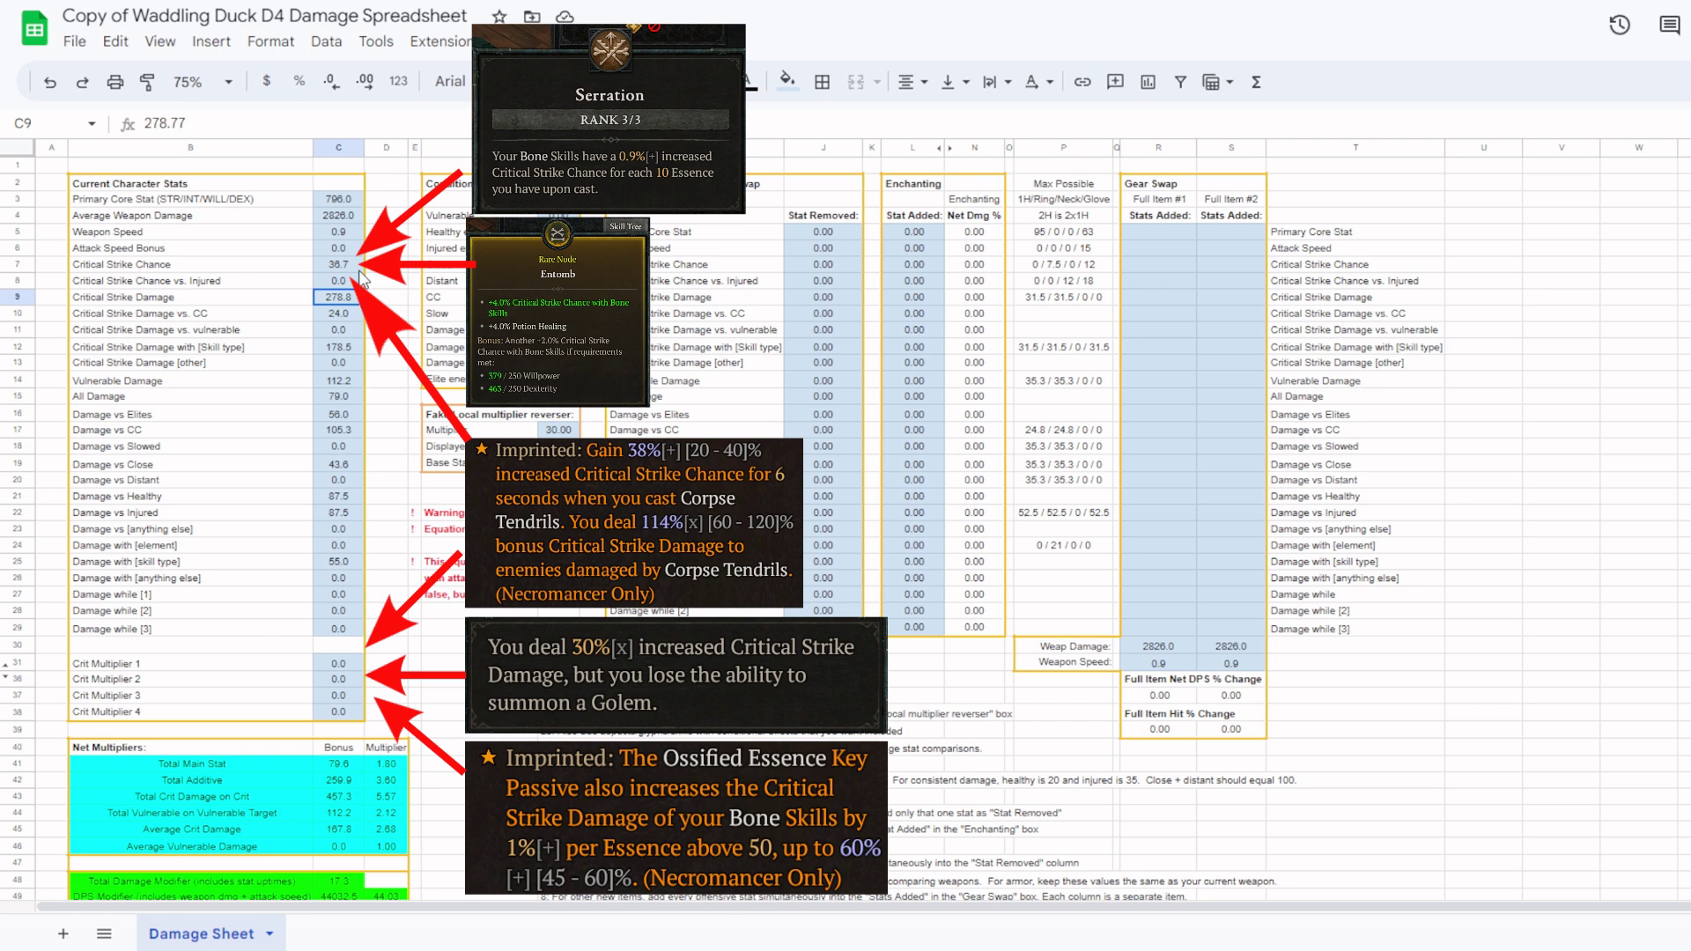
# Set Critical Strike Chance to =36.7+38+4+185*0.9/10 and Crit Multipliers 1–3 to 30, 60 and 114.
pyautogui.click(359, 269)
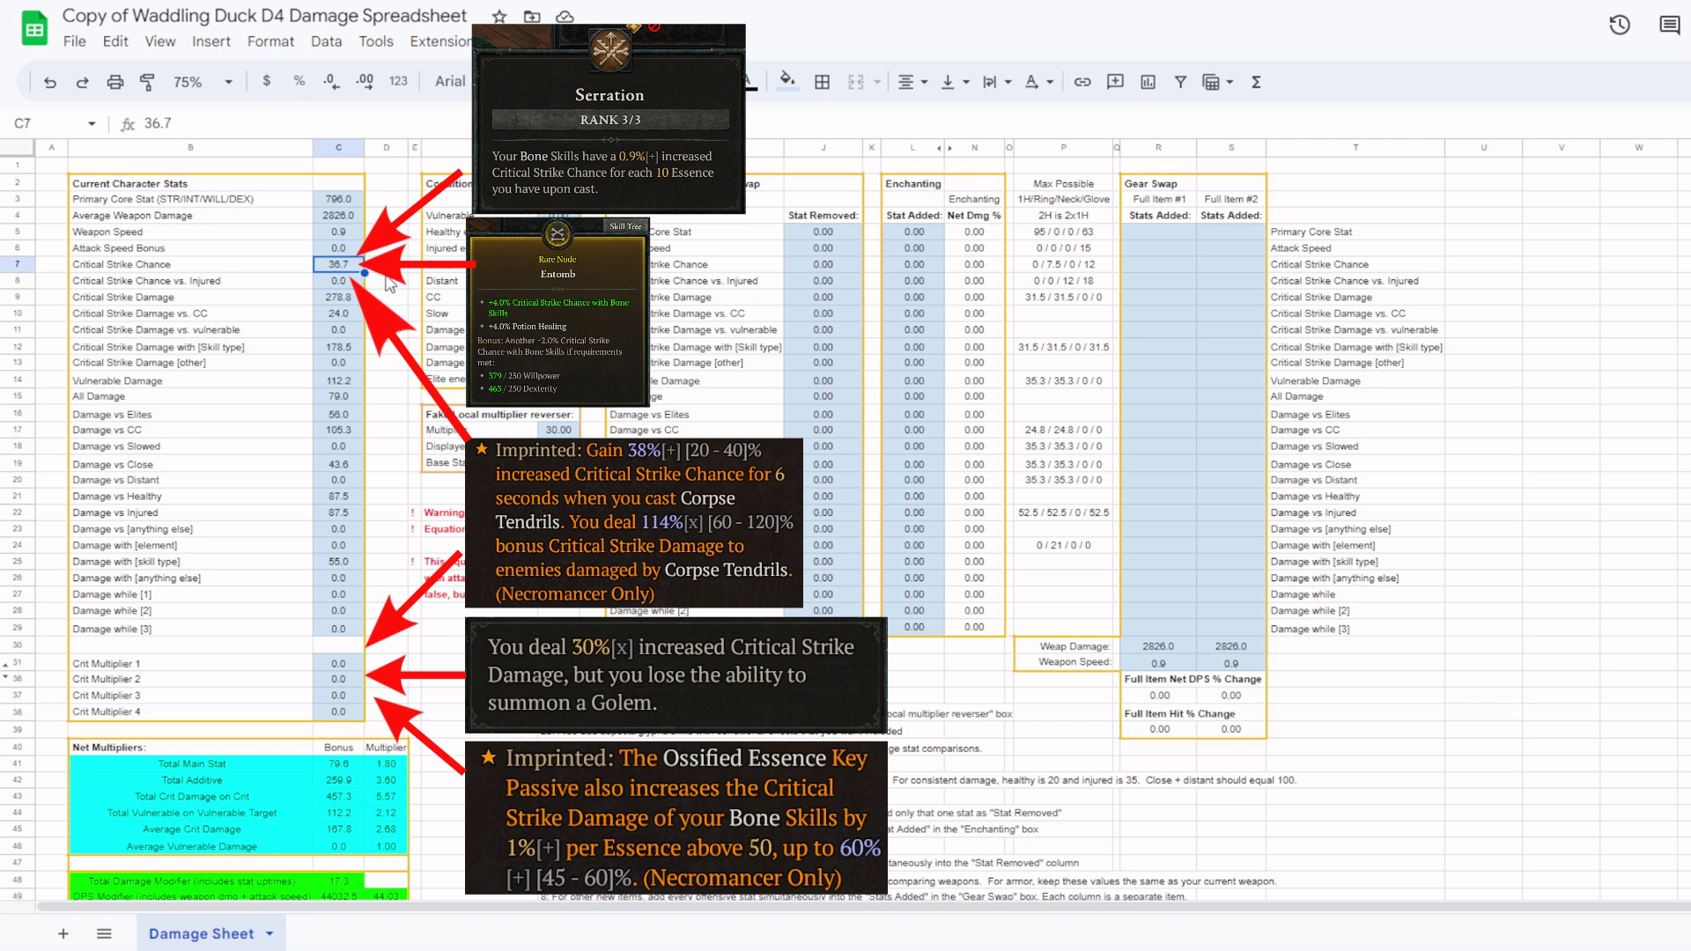
pyautogui.hotkey('ctrl', 'v')
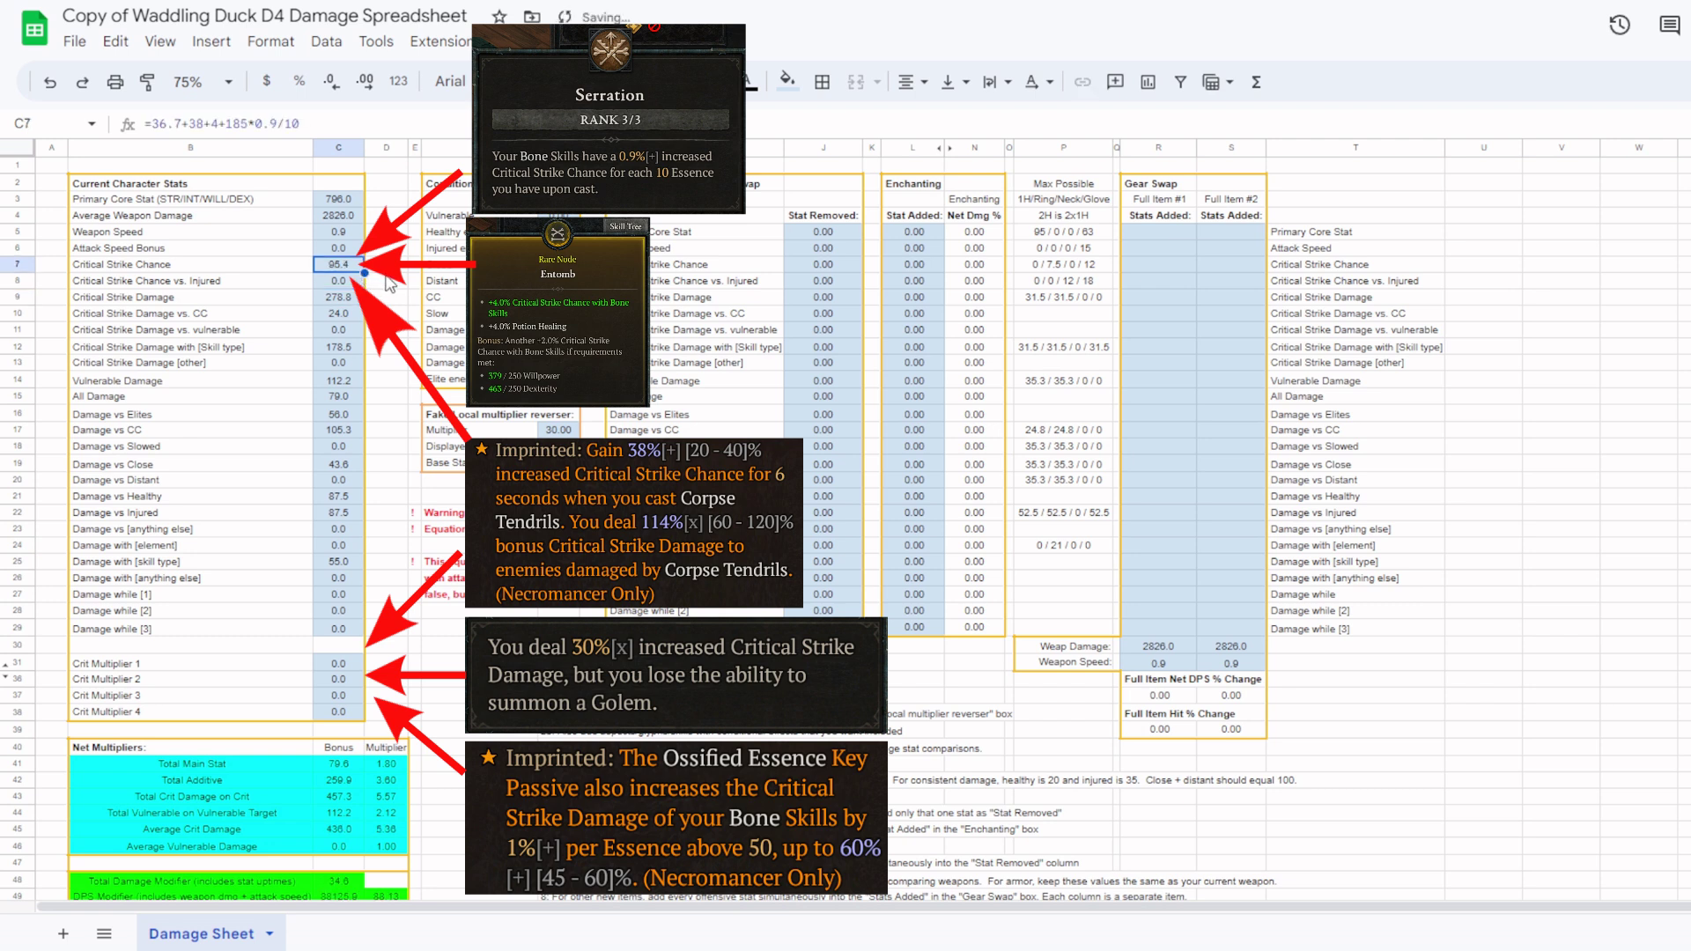
pyautogui.click(351, 667)
pyautogui.hotkey('ctrl', 'v')
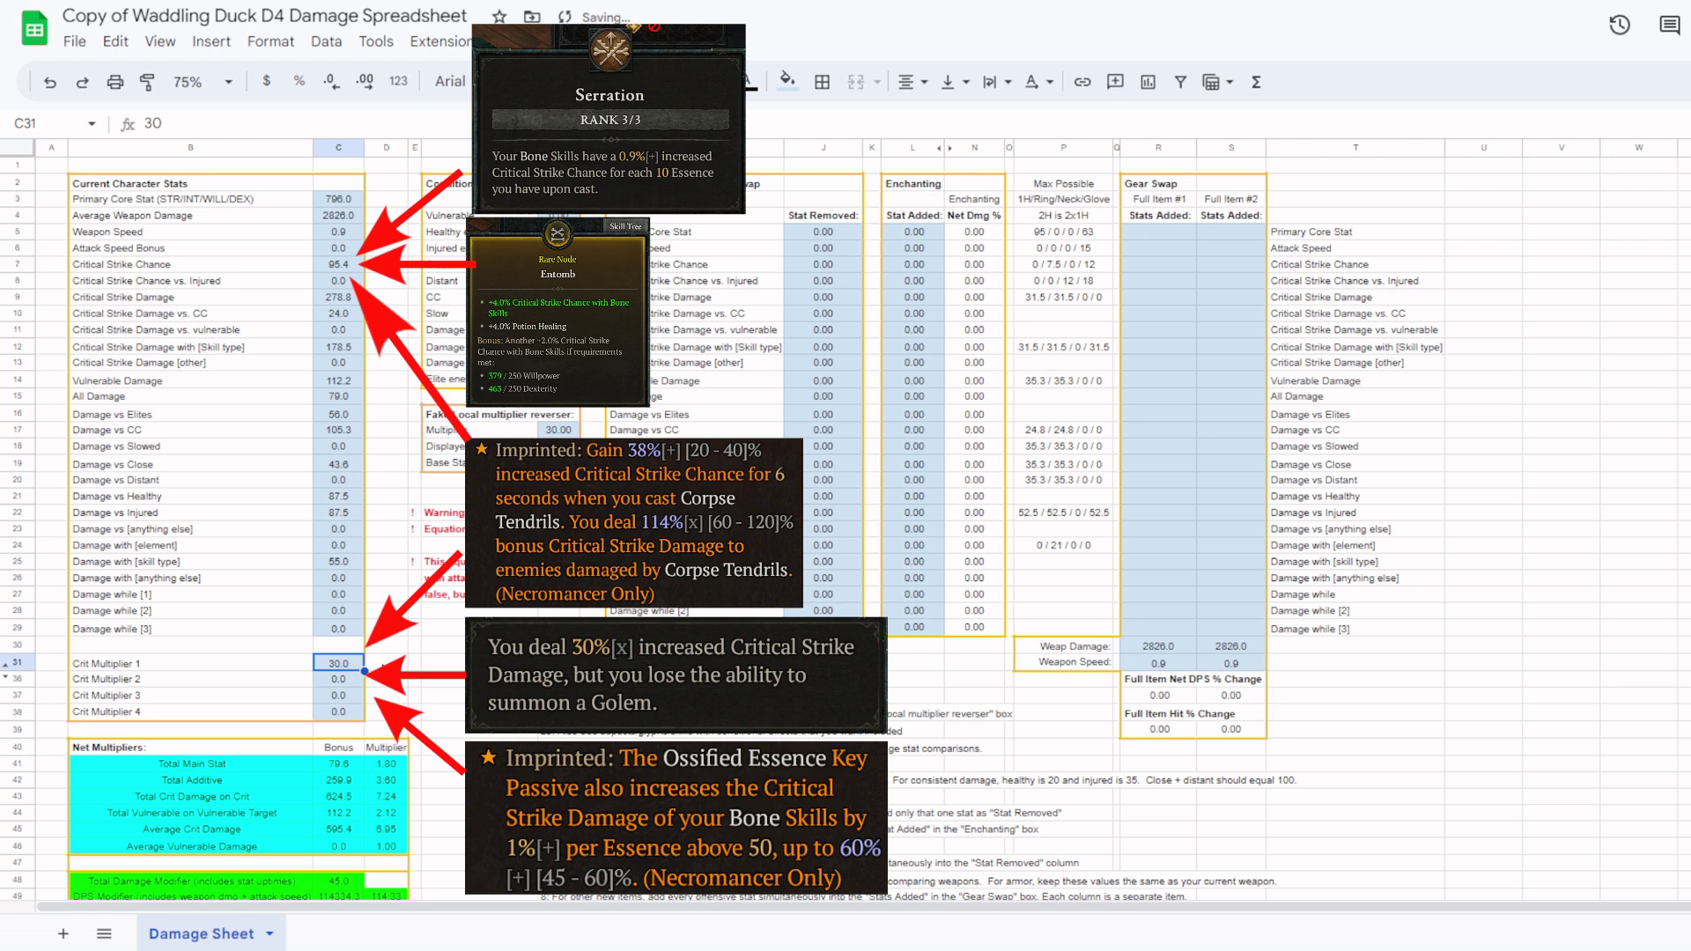
pyautogui.click(352, 679)
pyautogui.hotkey('ctrl', 'v')
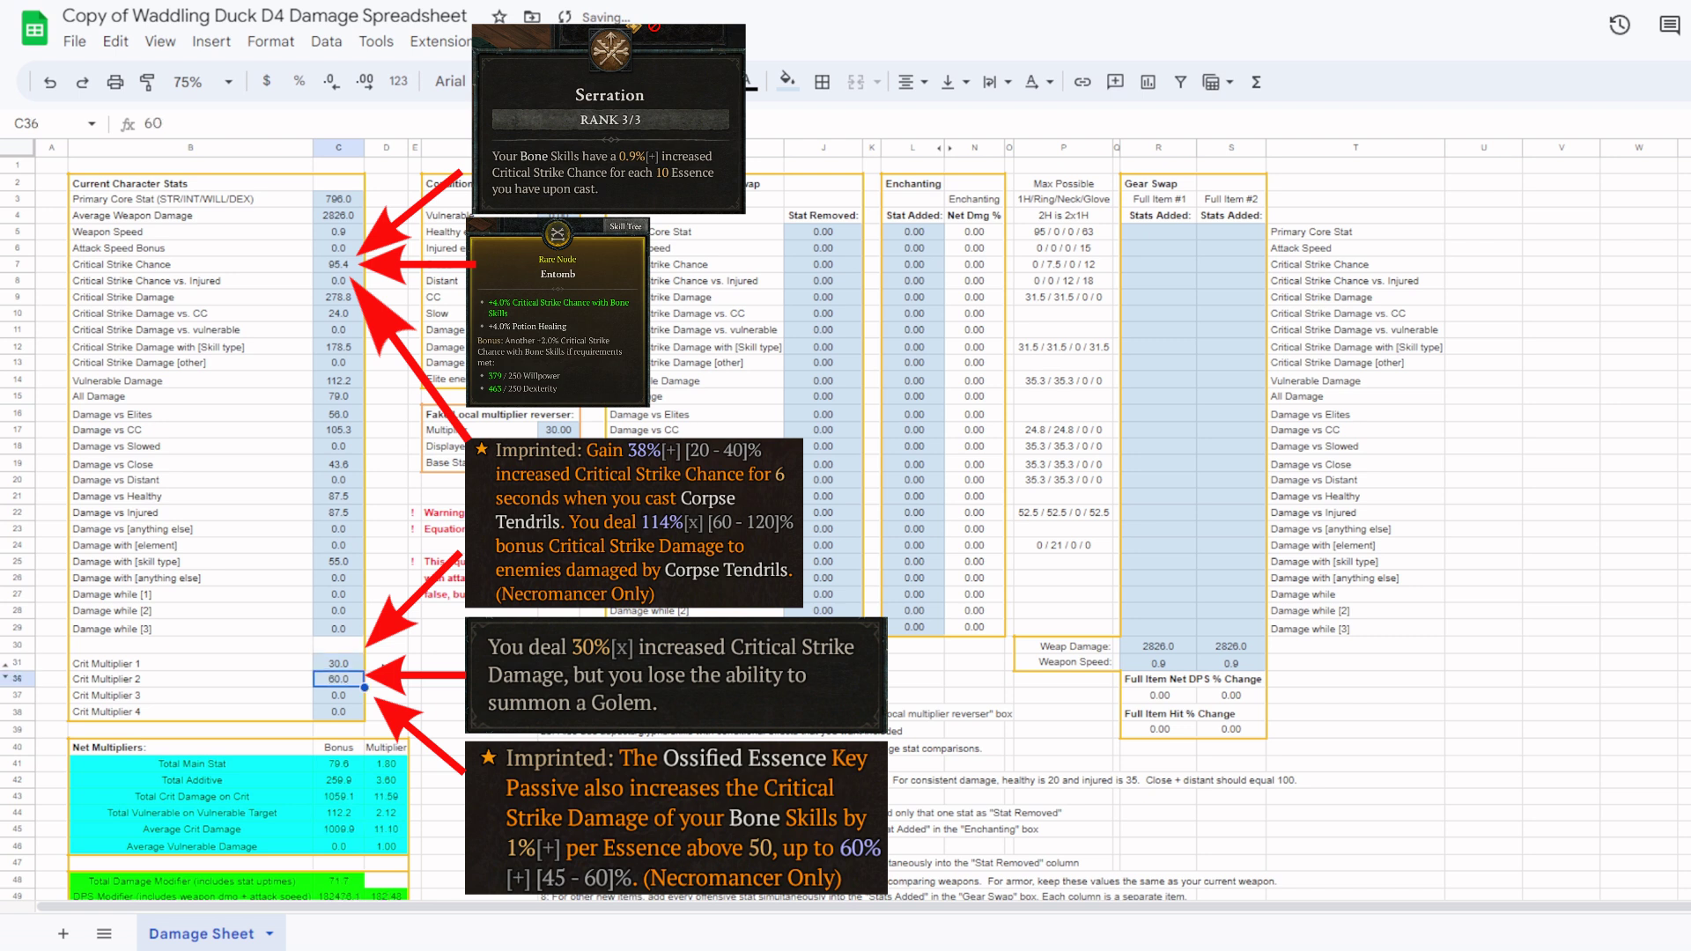
pyautogui.click(352, 695)
pyautogui.hotkey('ctrl', 'v')
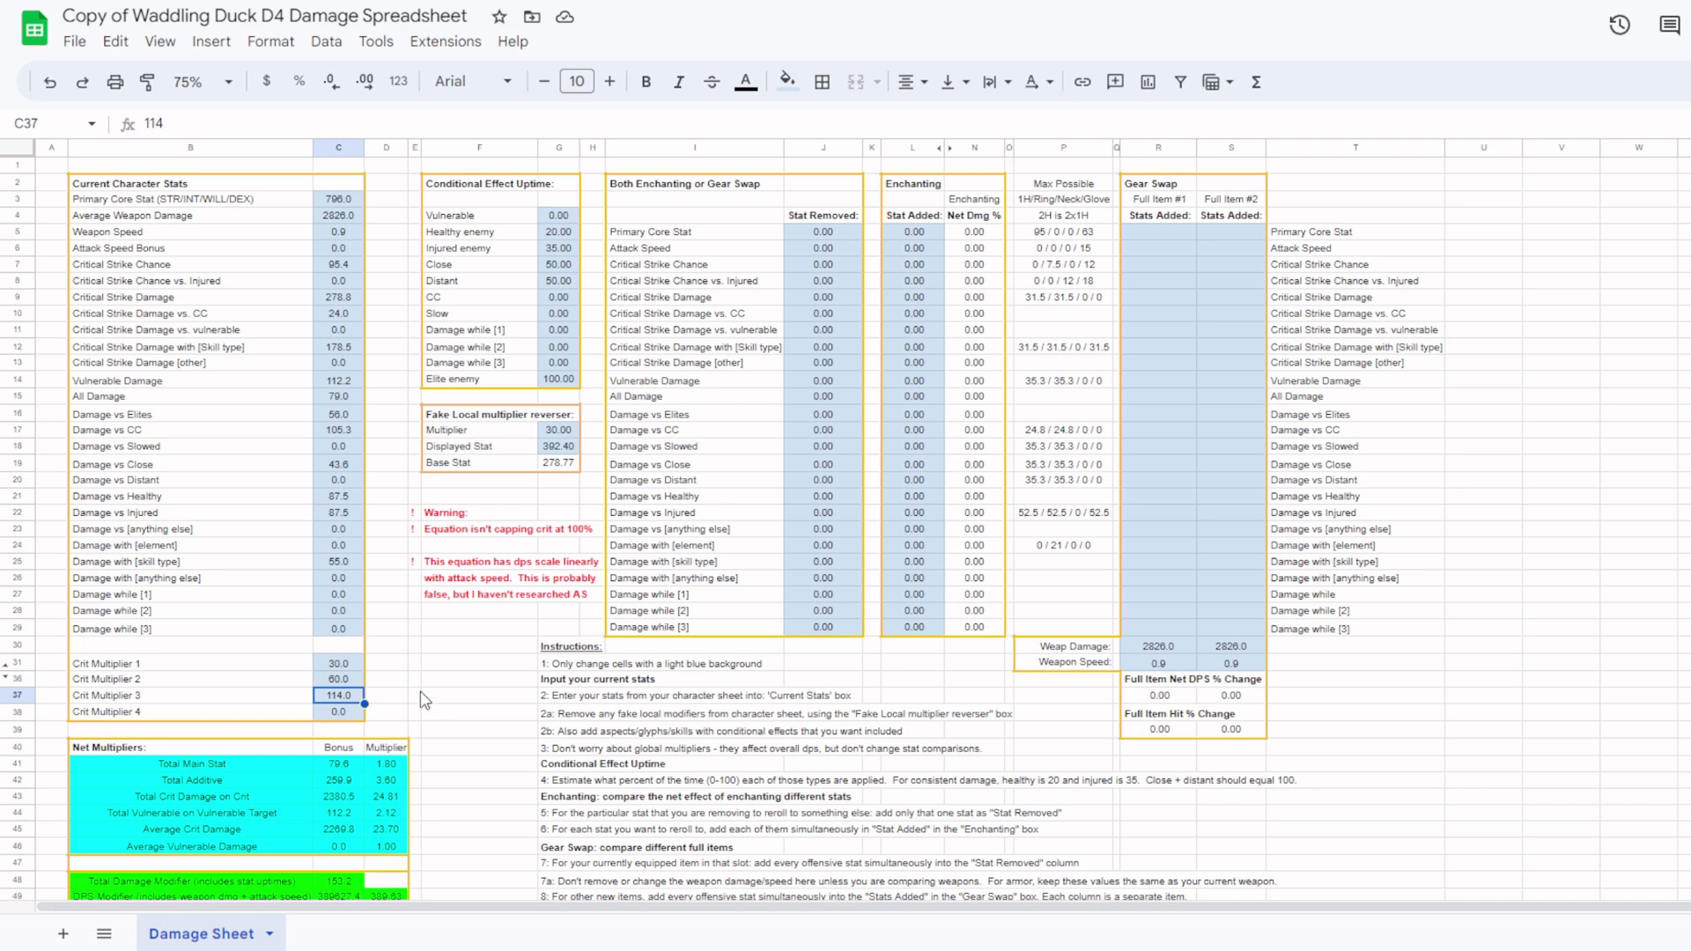
# Set Vulnerable, CC, Slow and Healthy enemy uptimes to 100, and Injured enemy uptime to 0.
pyautogui.click(562, 217)
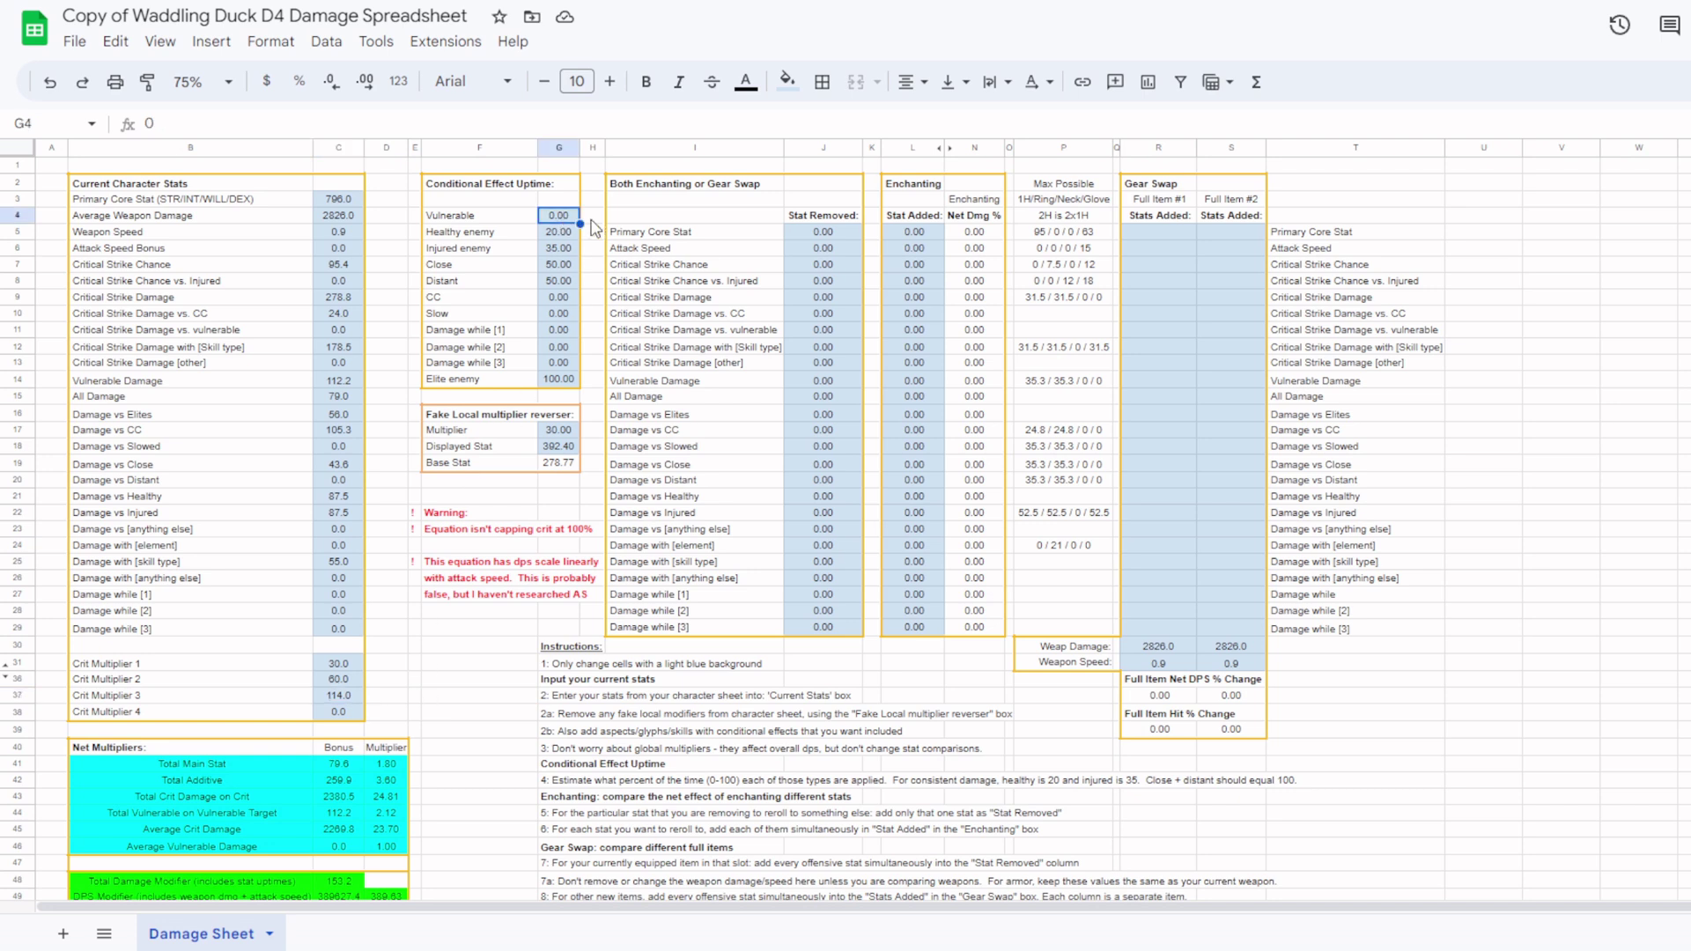
pyautogui.write('100')
pyautogui.press('Down')
pyautogui.press('Down')
pyautogui.press('Down')
pyautogui.press('Down')
pyautogui.press('Down')
pyautogui.write('100')
pyautogui.press('Down')
pyautogui.write('100')
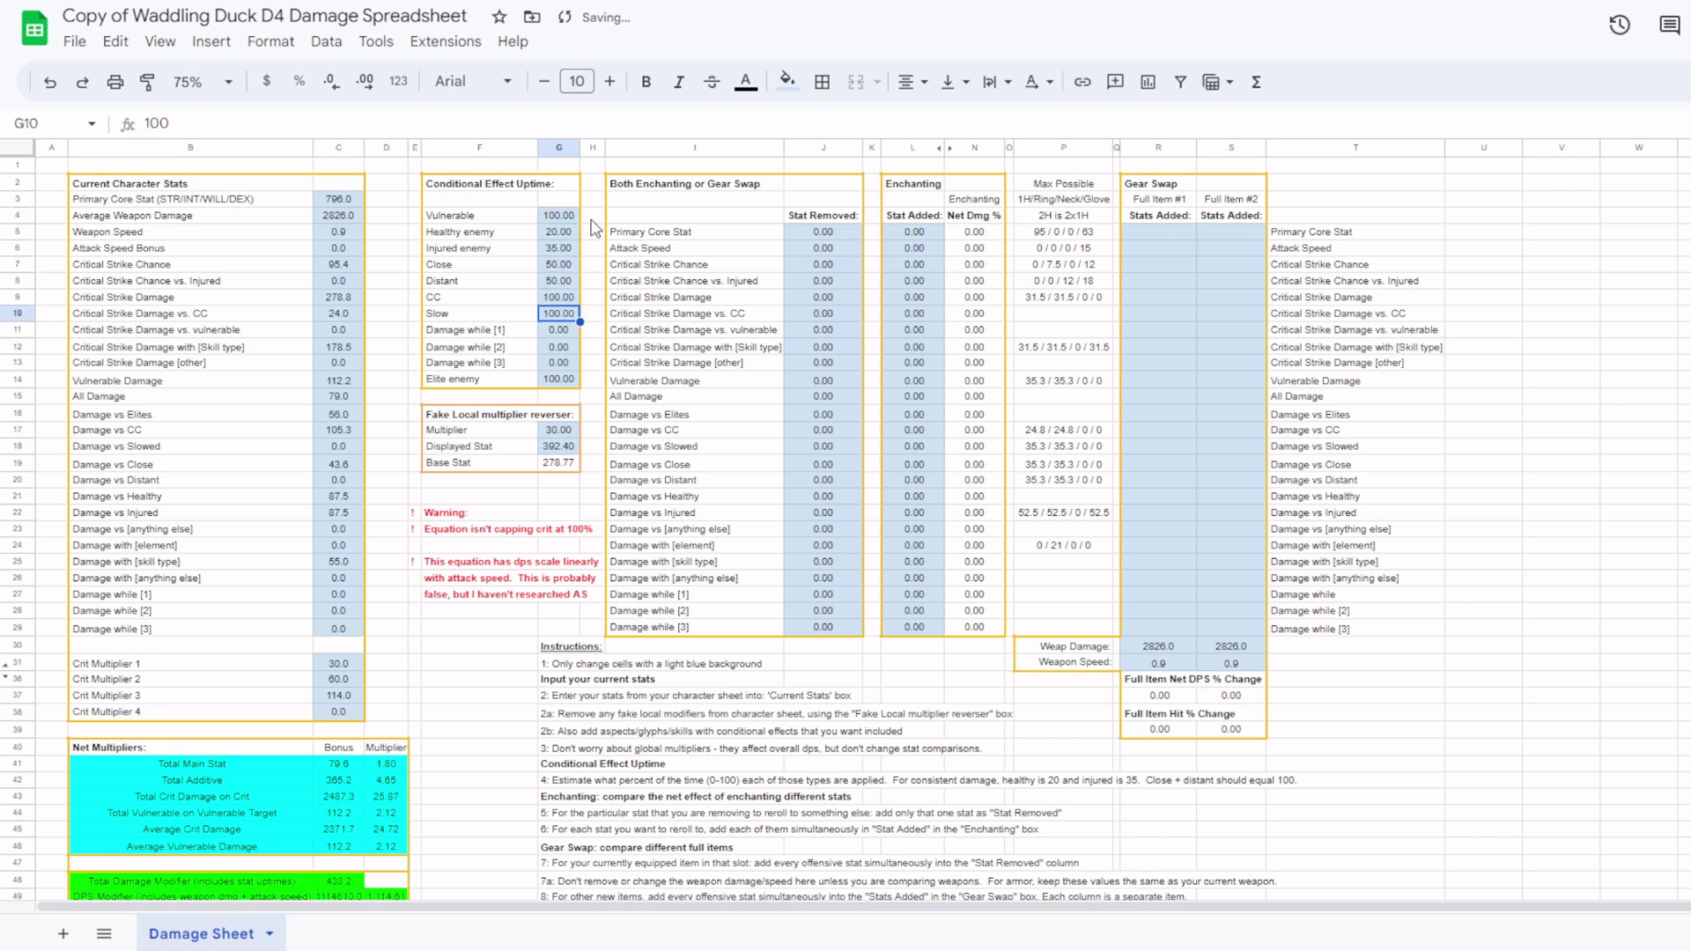
pyautogui.press('Up')
pyautogui.press('Up')
pyautogui.press('Up')
pyautogui.press('Up')
pyautogui.press('Up')
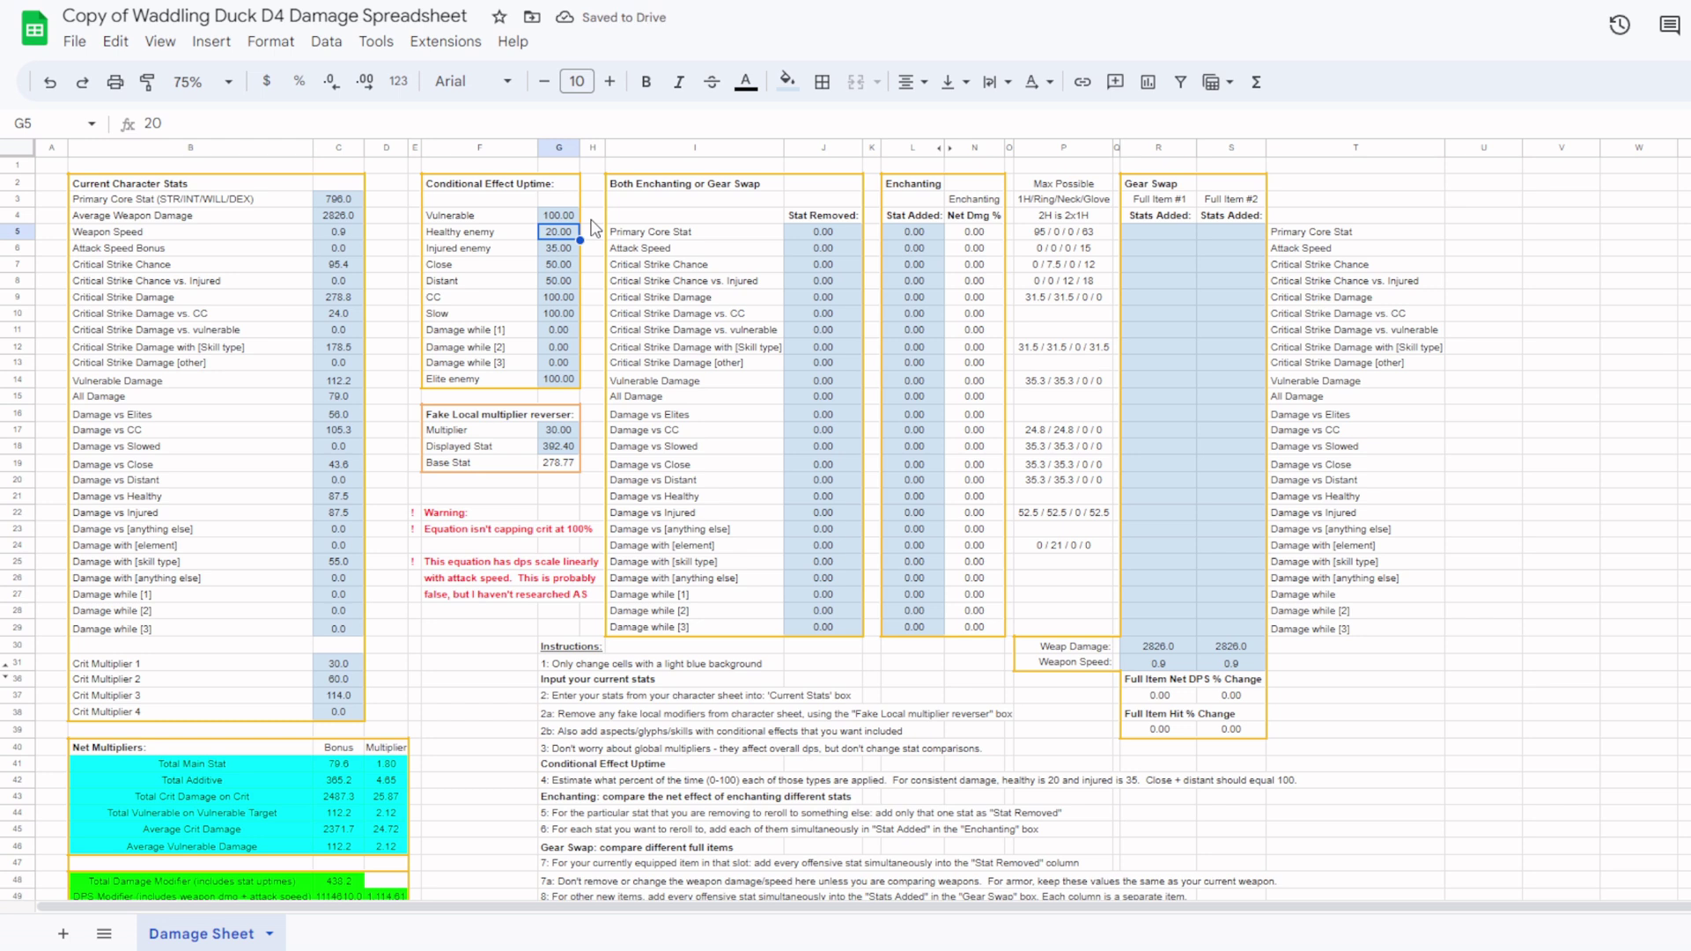
pyautogui.hotkey('ctrl', 'v')
pyautogui.press('Down')
pyautogui.write('0')
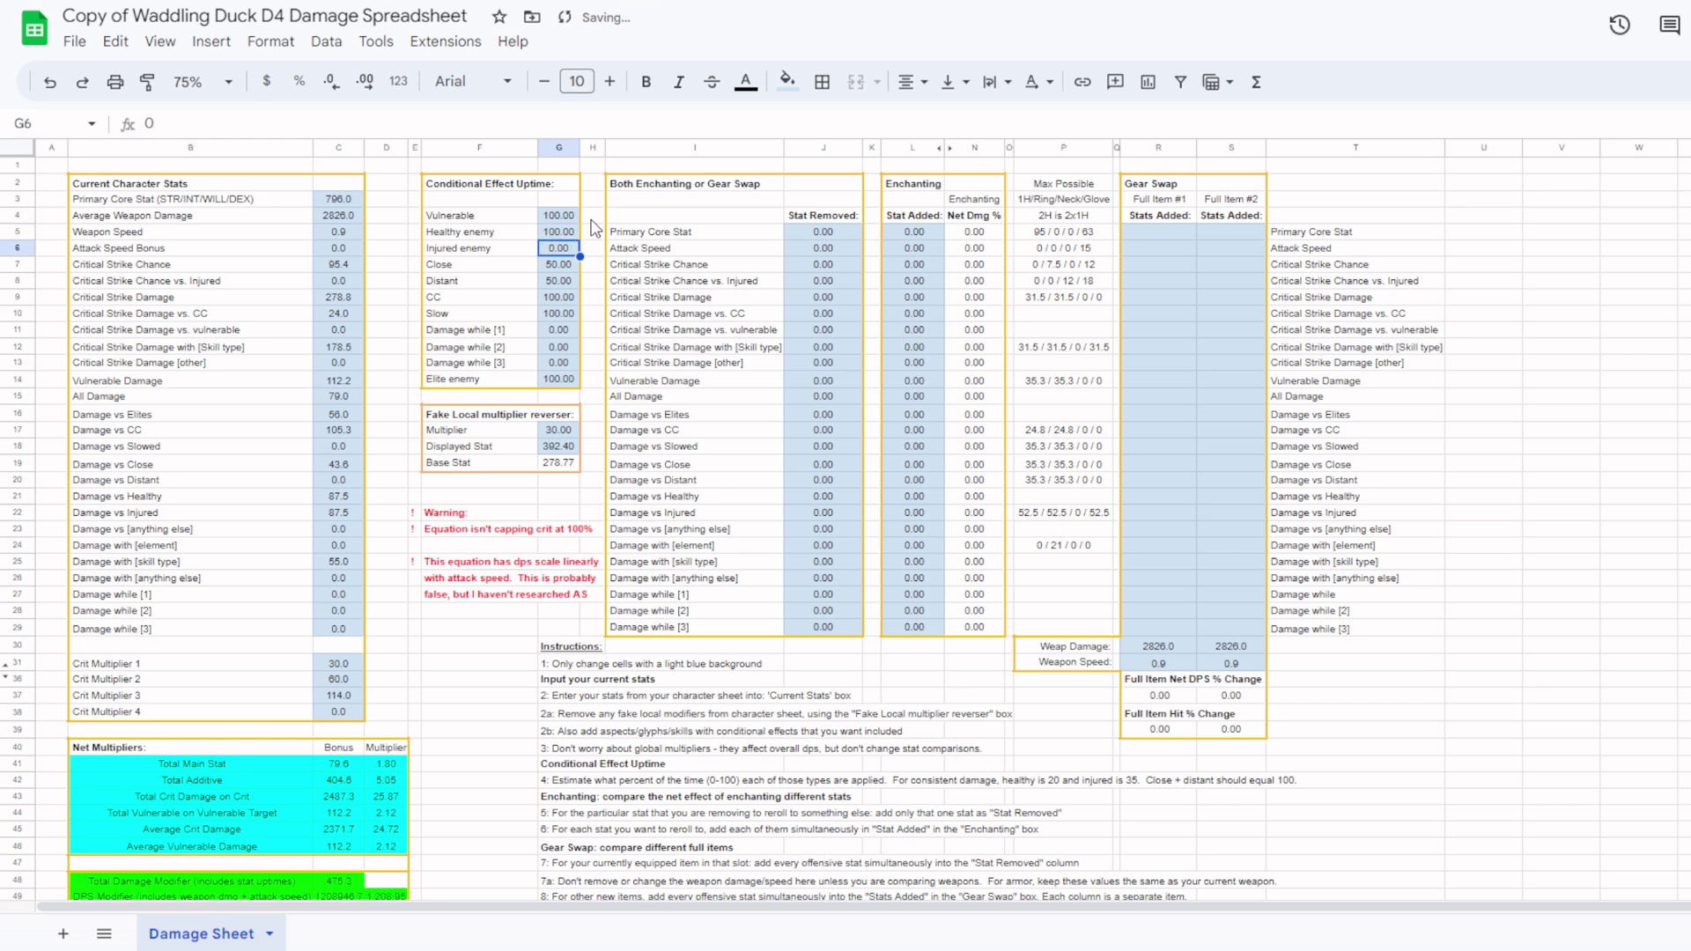
pyautogui.press('Return')
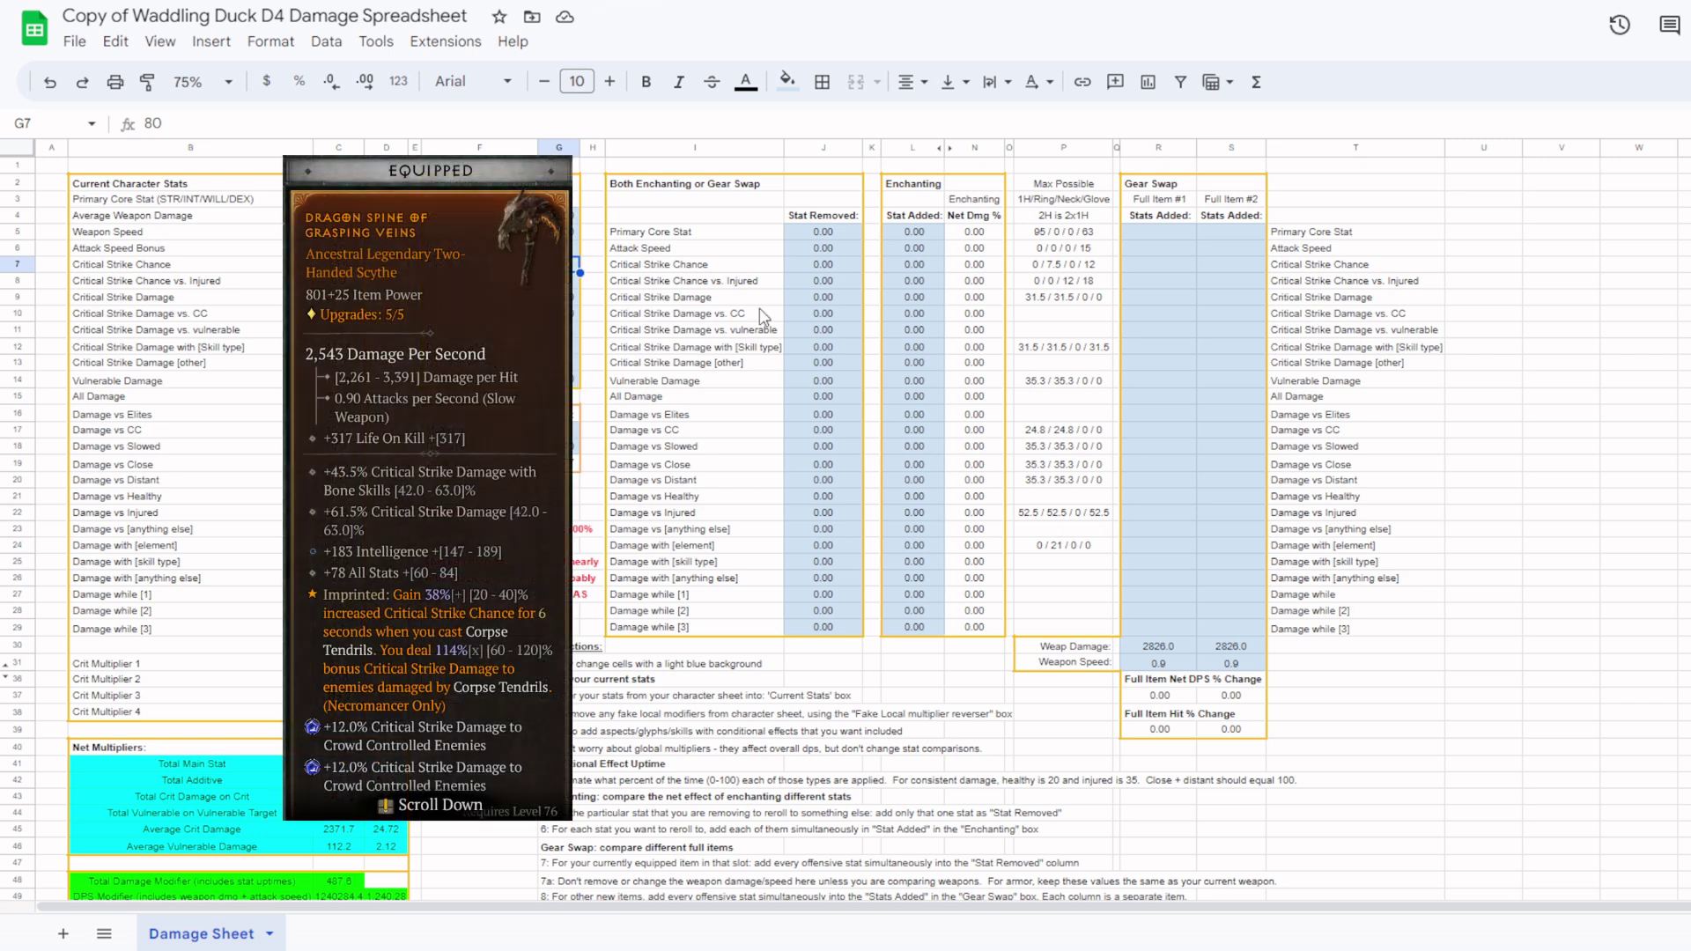
# Record 183 core stat removed, and add enchant options of 189 core stat and 70.5 Vulnerable Damage.
pyautogui.click(845, 233)
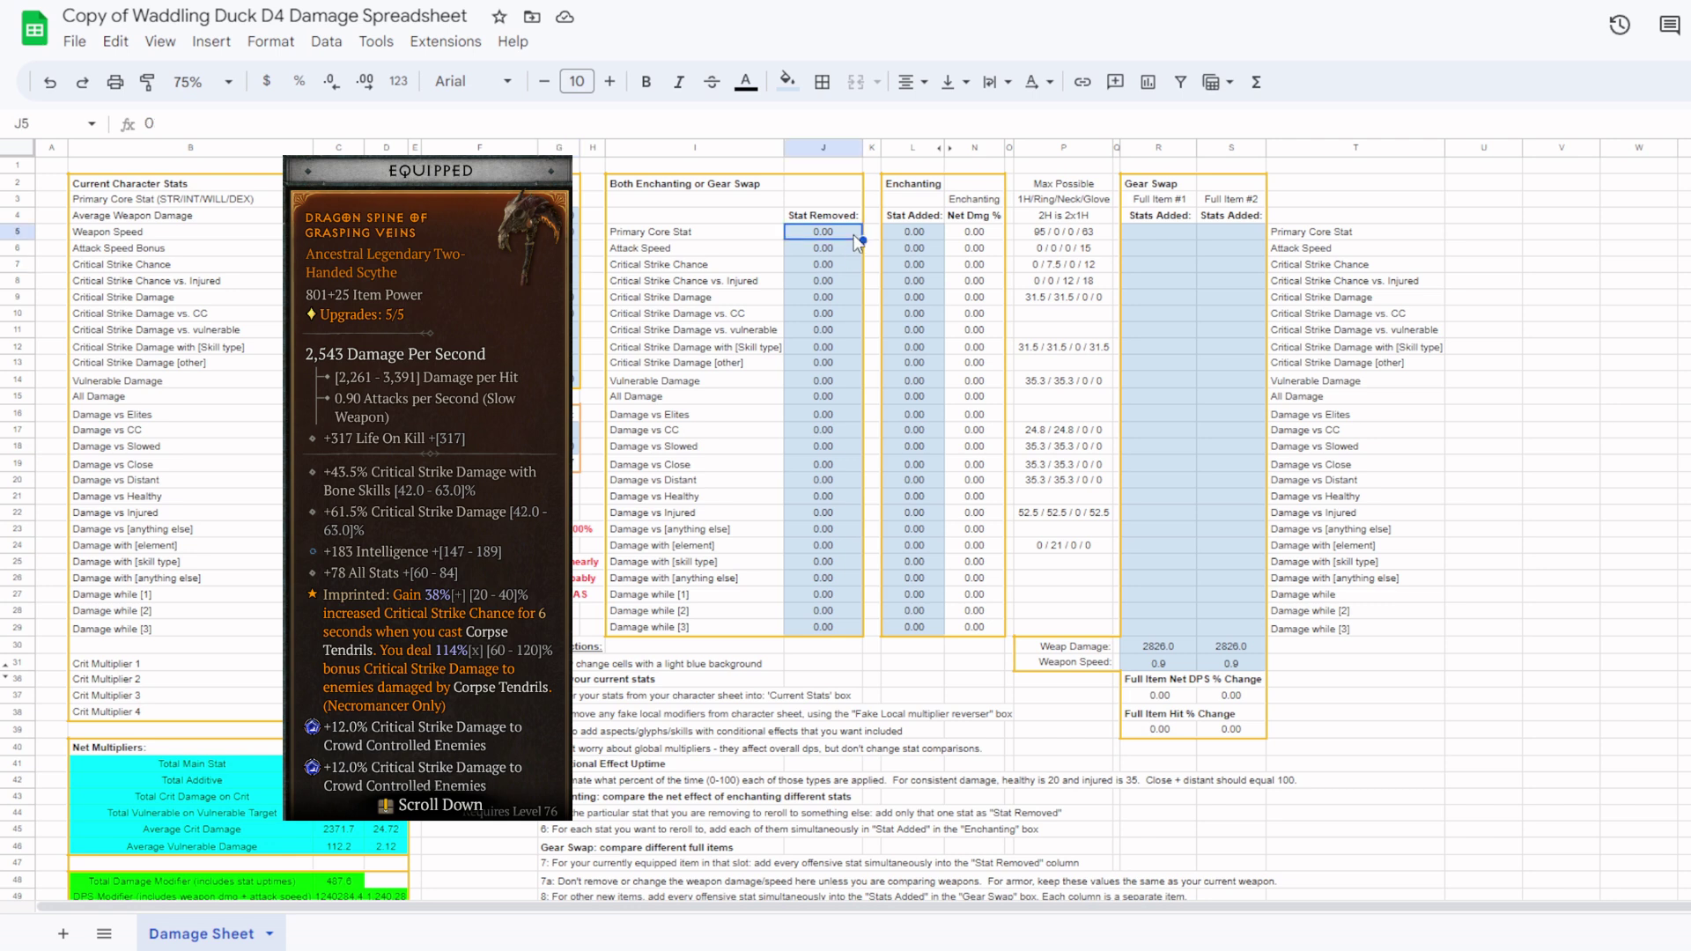
pyautogui.write('183')
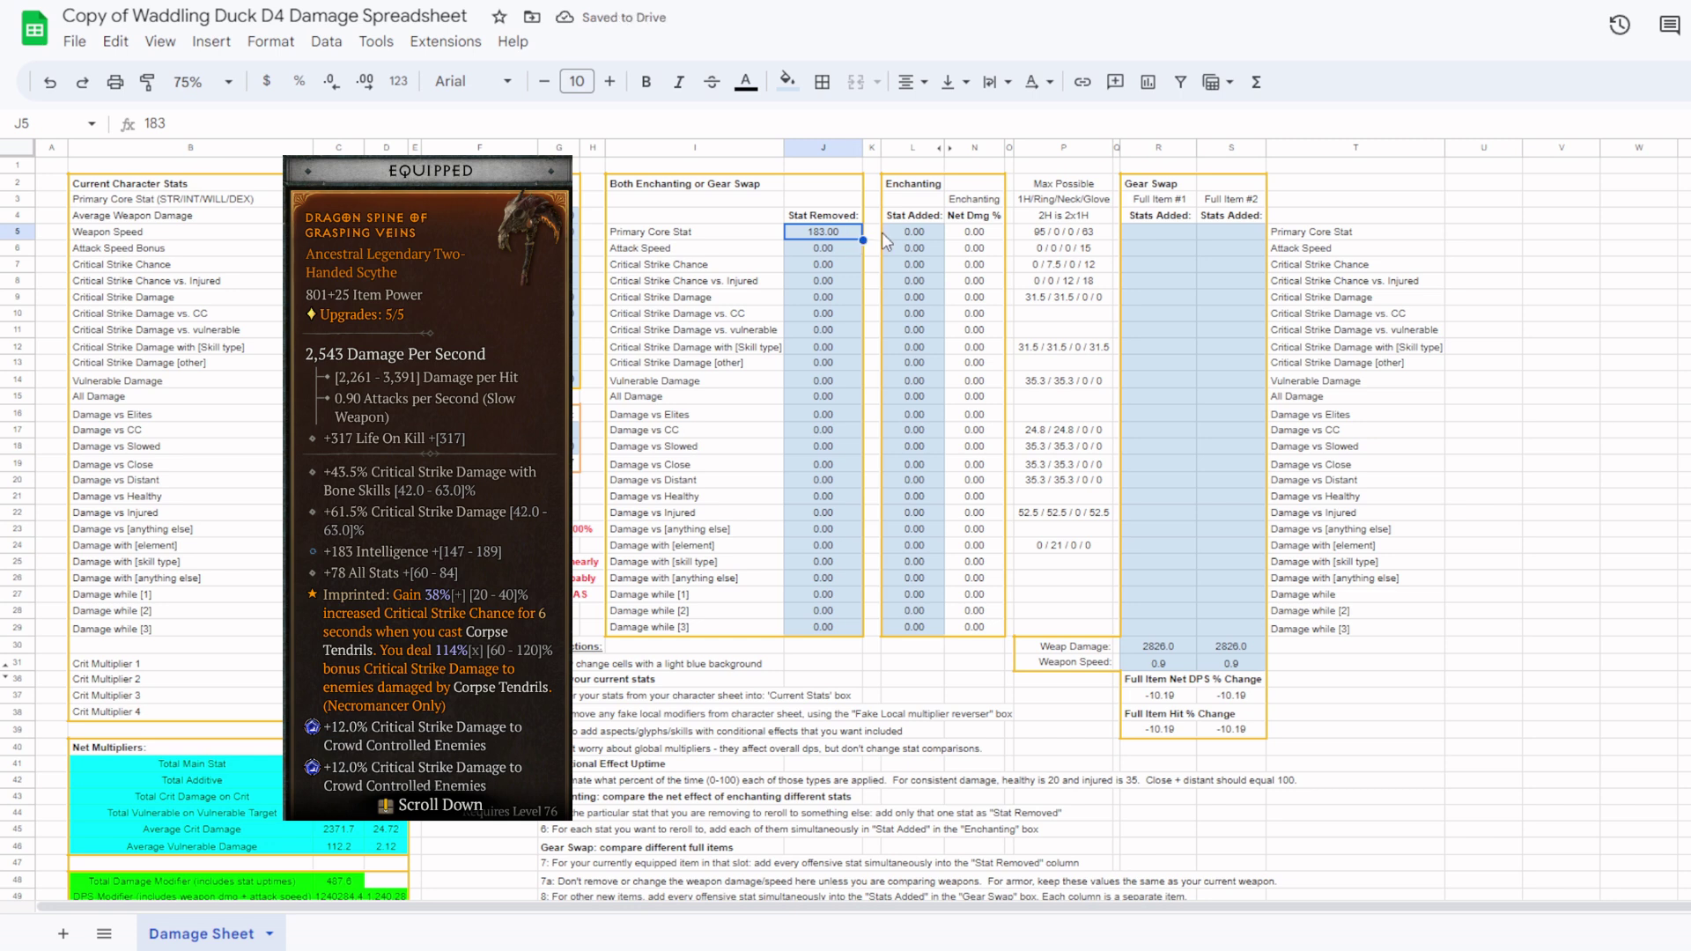
pyautogui.click(936, 232)
pyautogui.write('189')
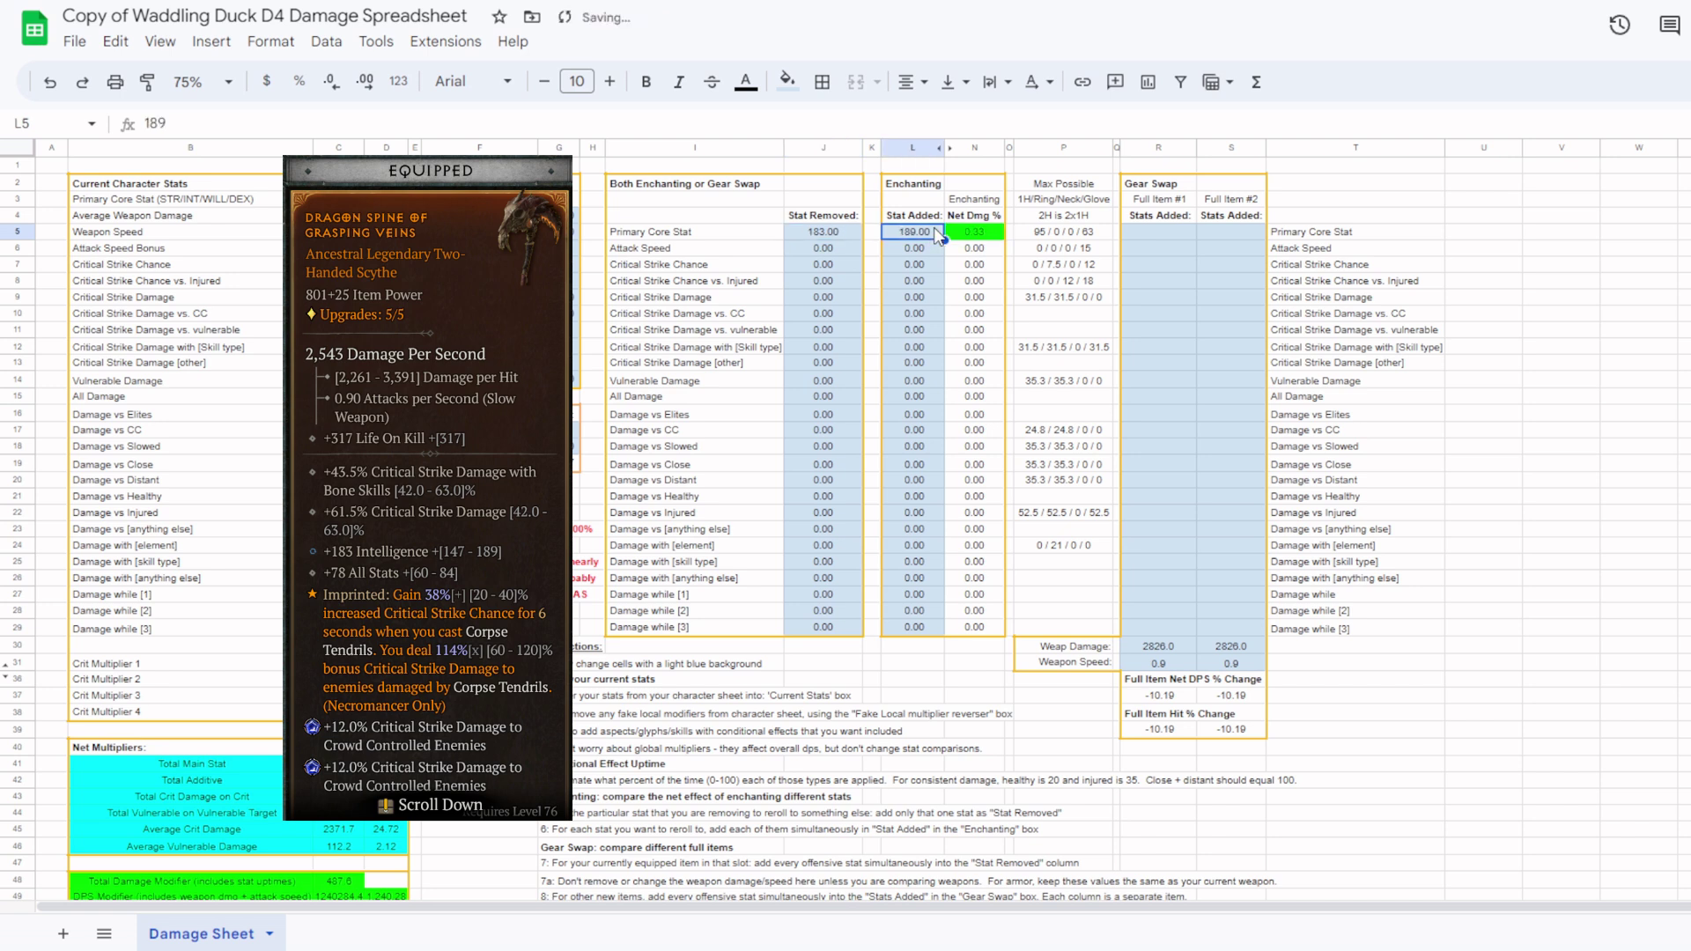
pyautogui.press('Down')
pyautogui.press('Down')
pyautogui.press('Down')
pyautogui.press('Down')
pyautogui.press('Down')
pyautogui.press('Down')
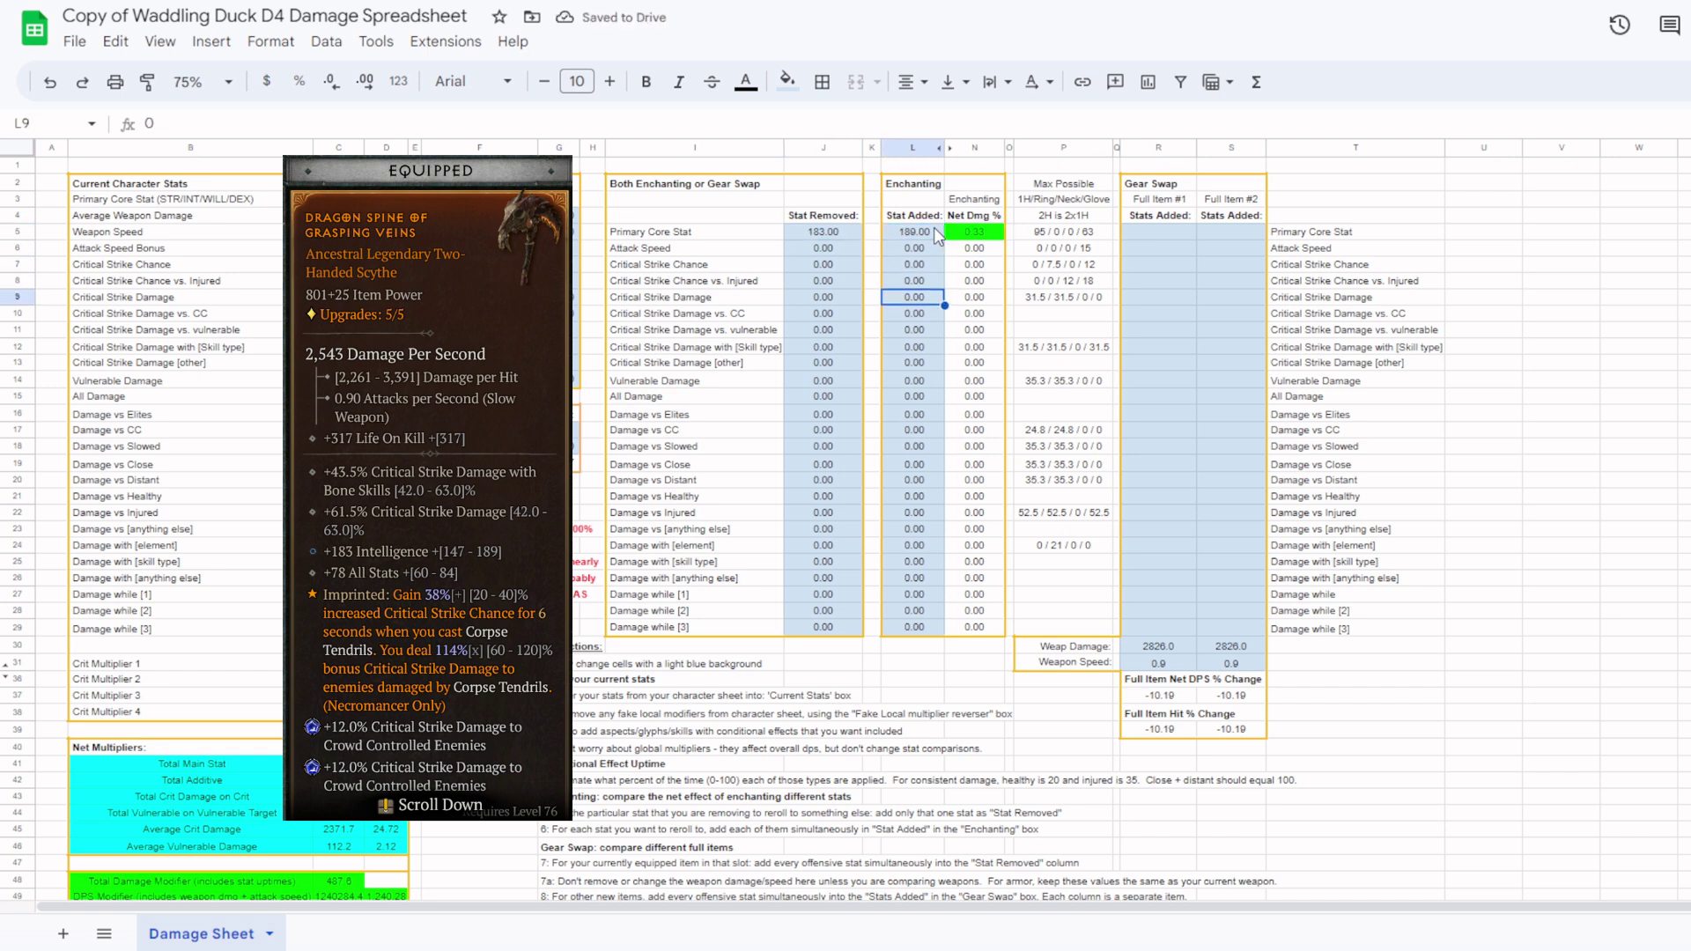
pyautogui.press('Down')
pyautogui.press('Down')
pyautogui.press('Down')
pyautogui.write('70.50')
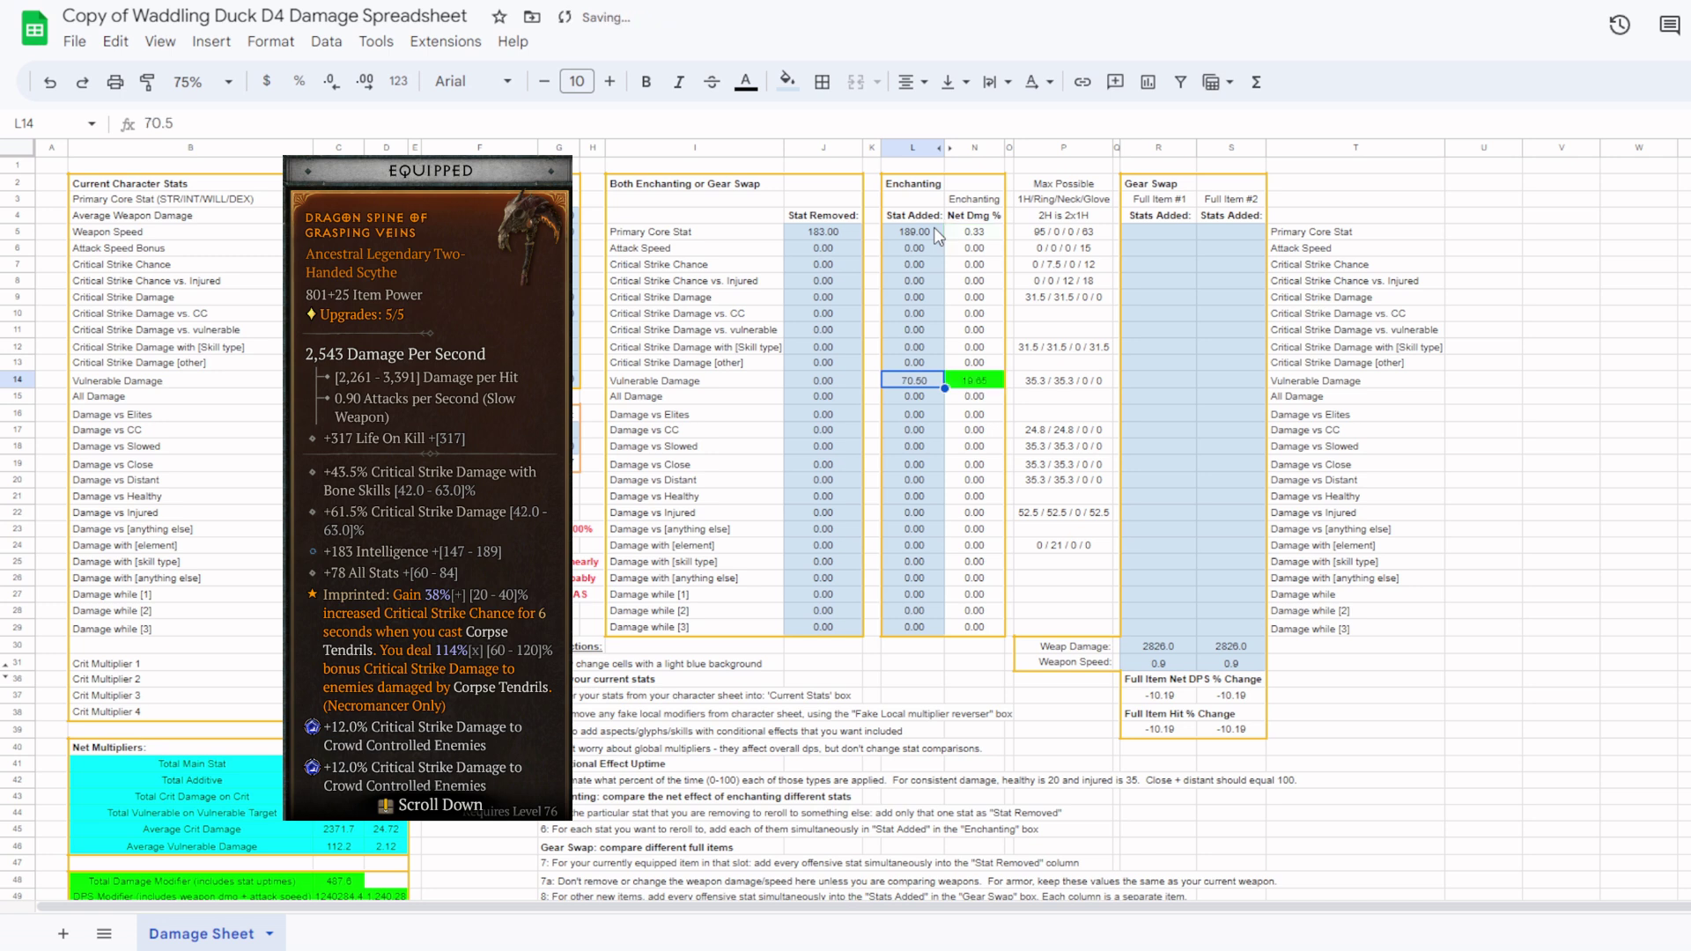
# Add enchant options 49.5 vs CC, 70.5 vs Slowed, Close and Distant, and 105 vs Injured.
pyautogui.press('Down')
pyautogui.press('Down')
pyautogui.press('Down')
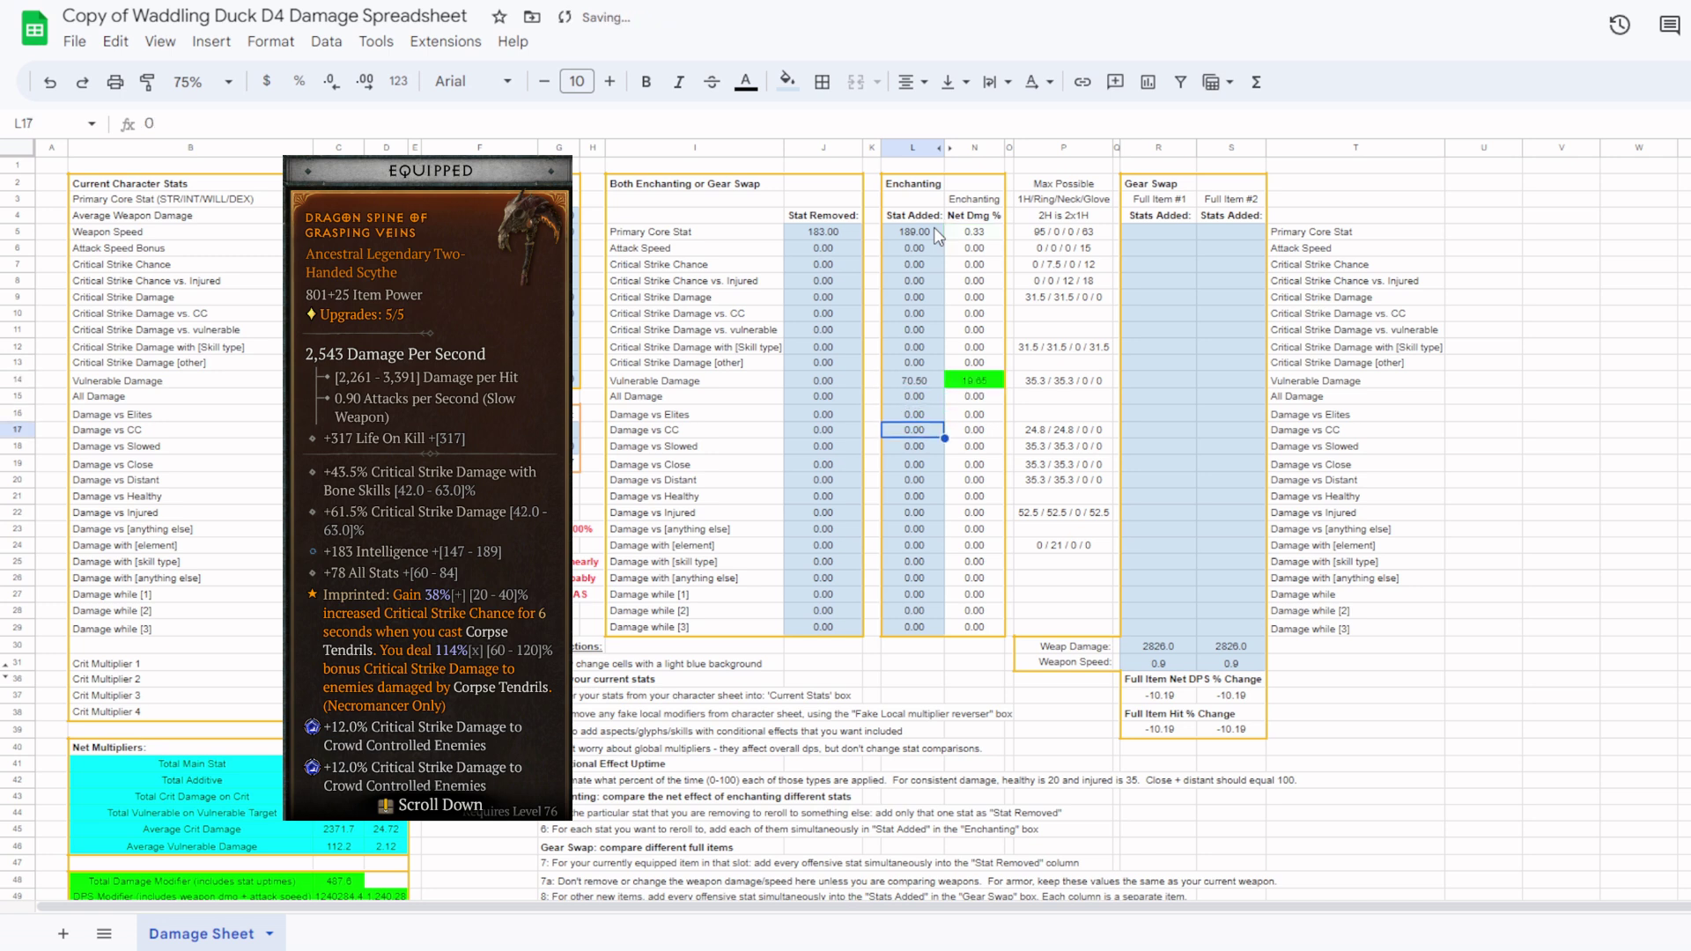
pyautogui.write('49.50')
pyautogui.press('Down')
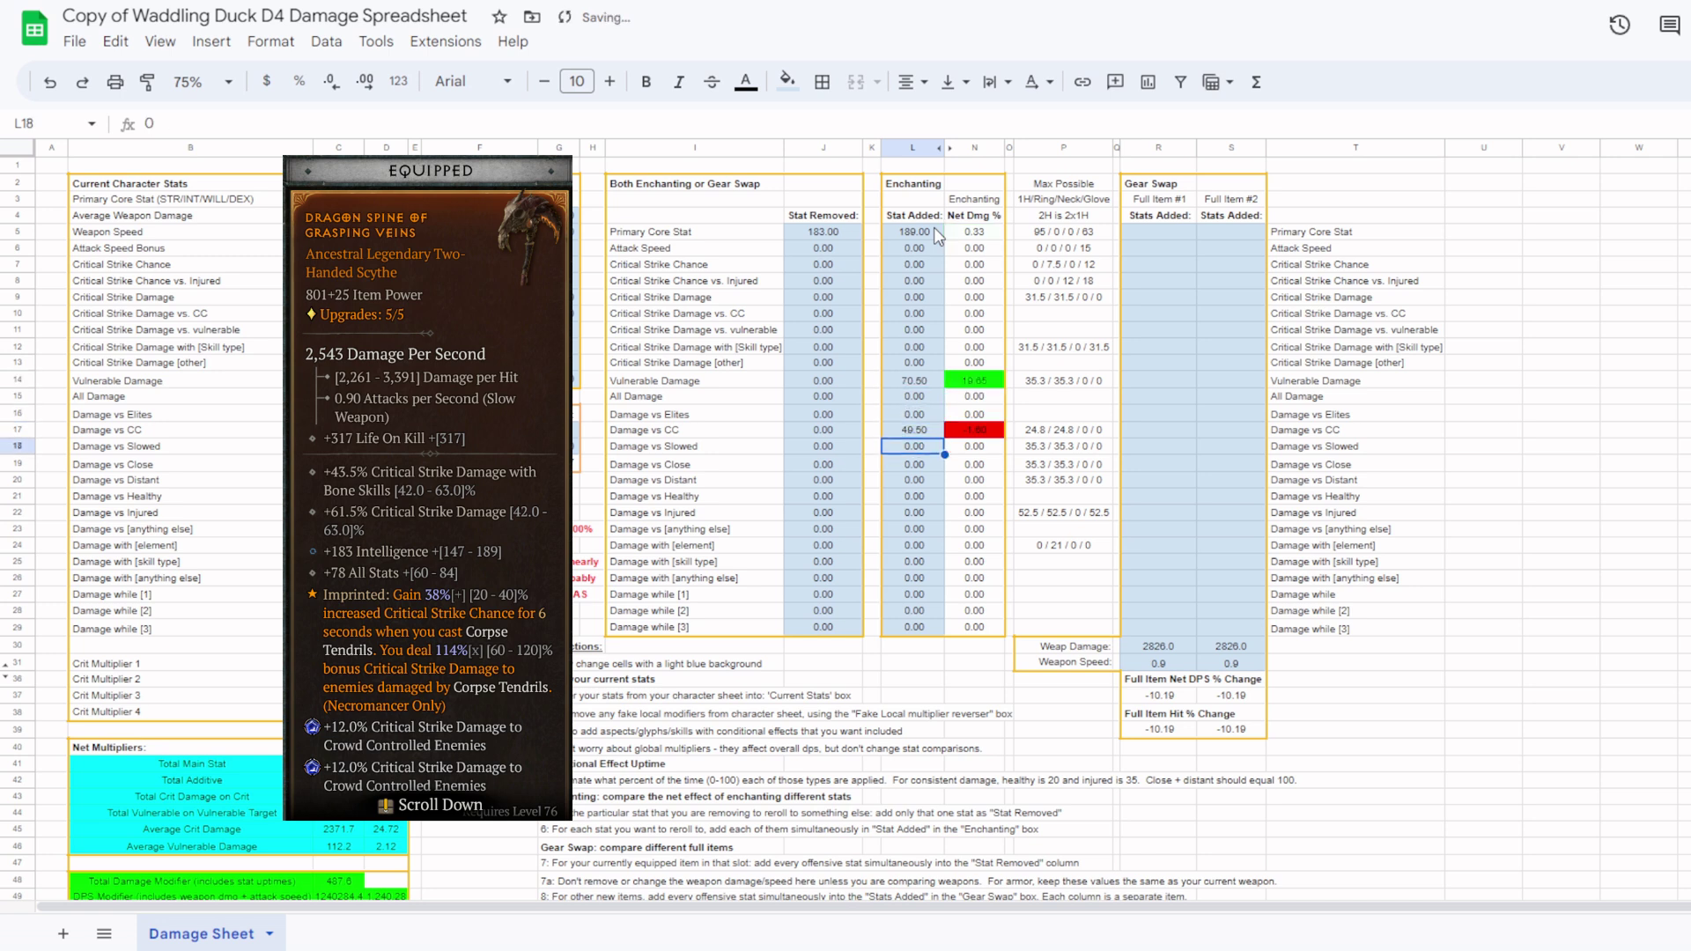
pyautogui.write('70.50')
pyautogui.press('Down')
pyautogui.write('70.50')
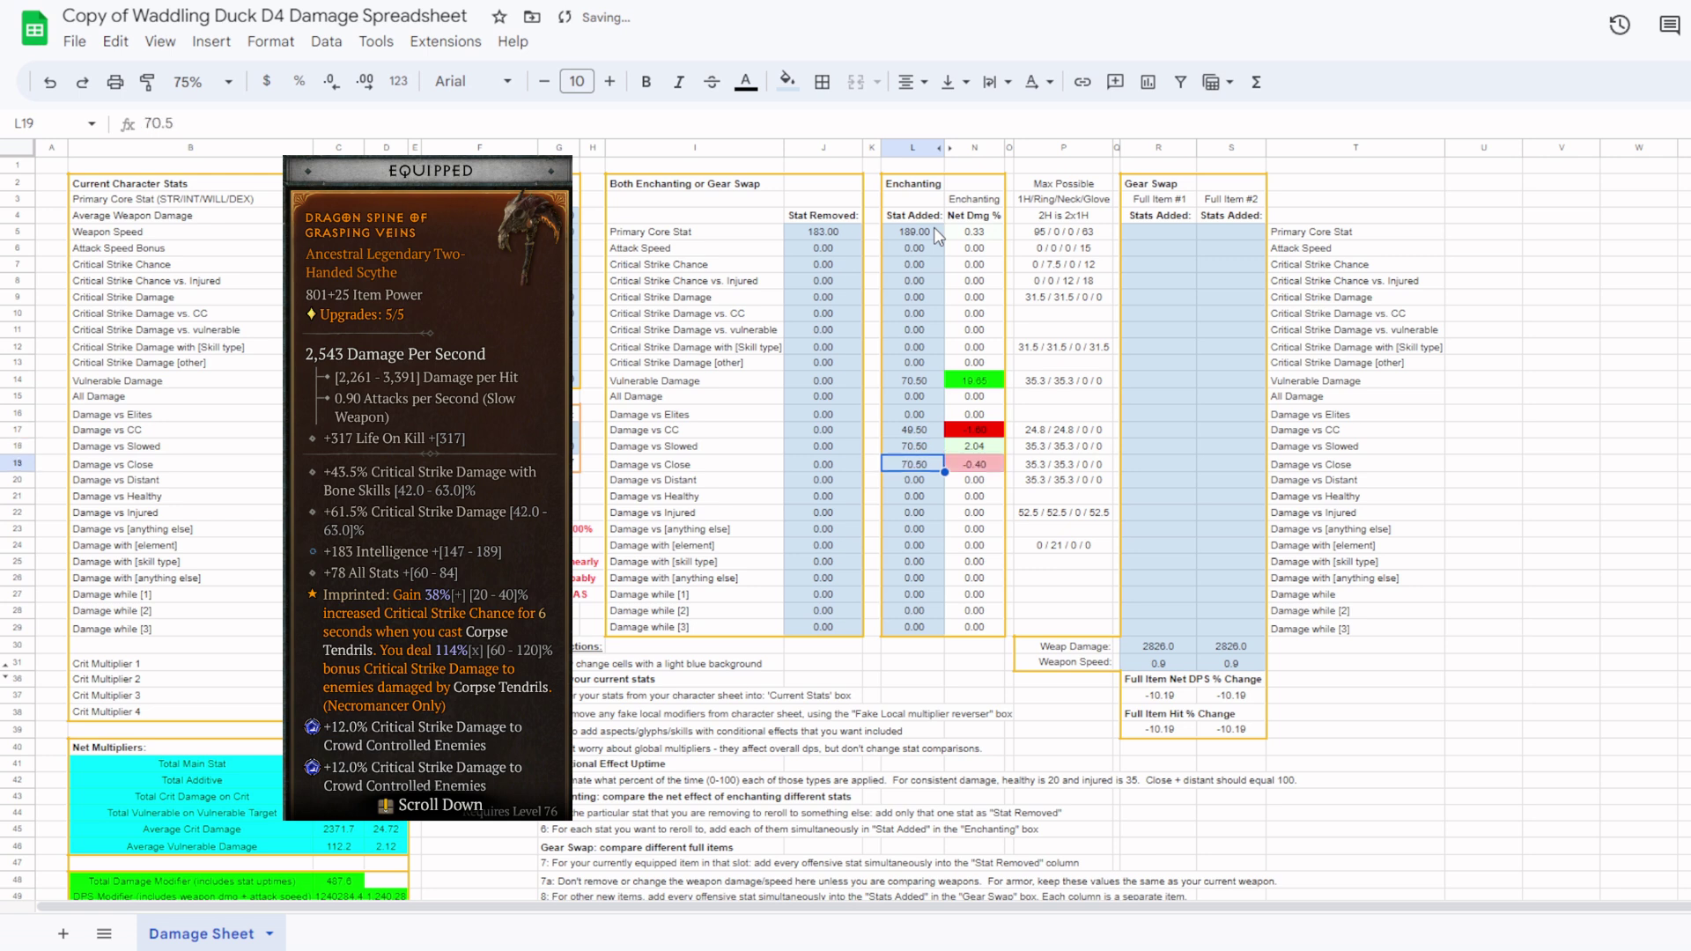
pyautogui.press('Down')
pyautogui.write('70.50')
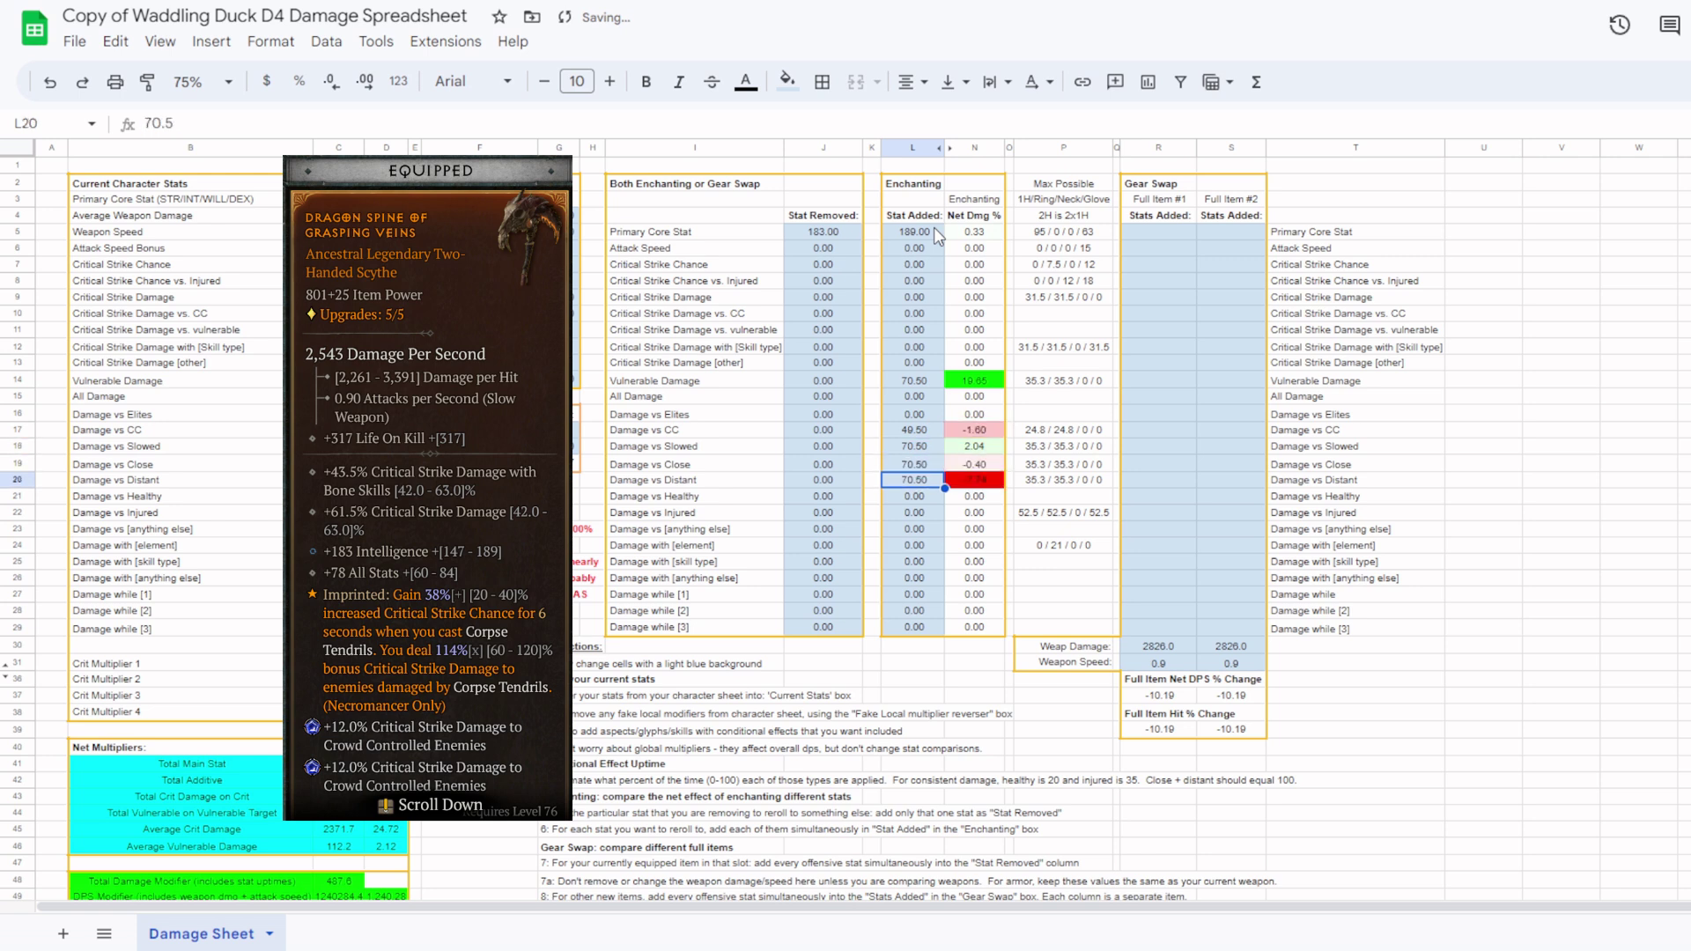
pyautogui.press('Down')
pyautogui.press('Down')
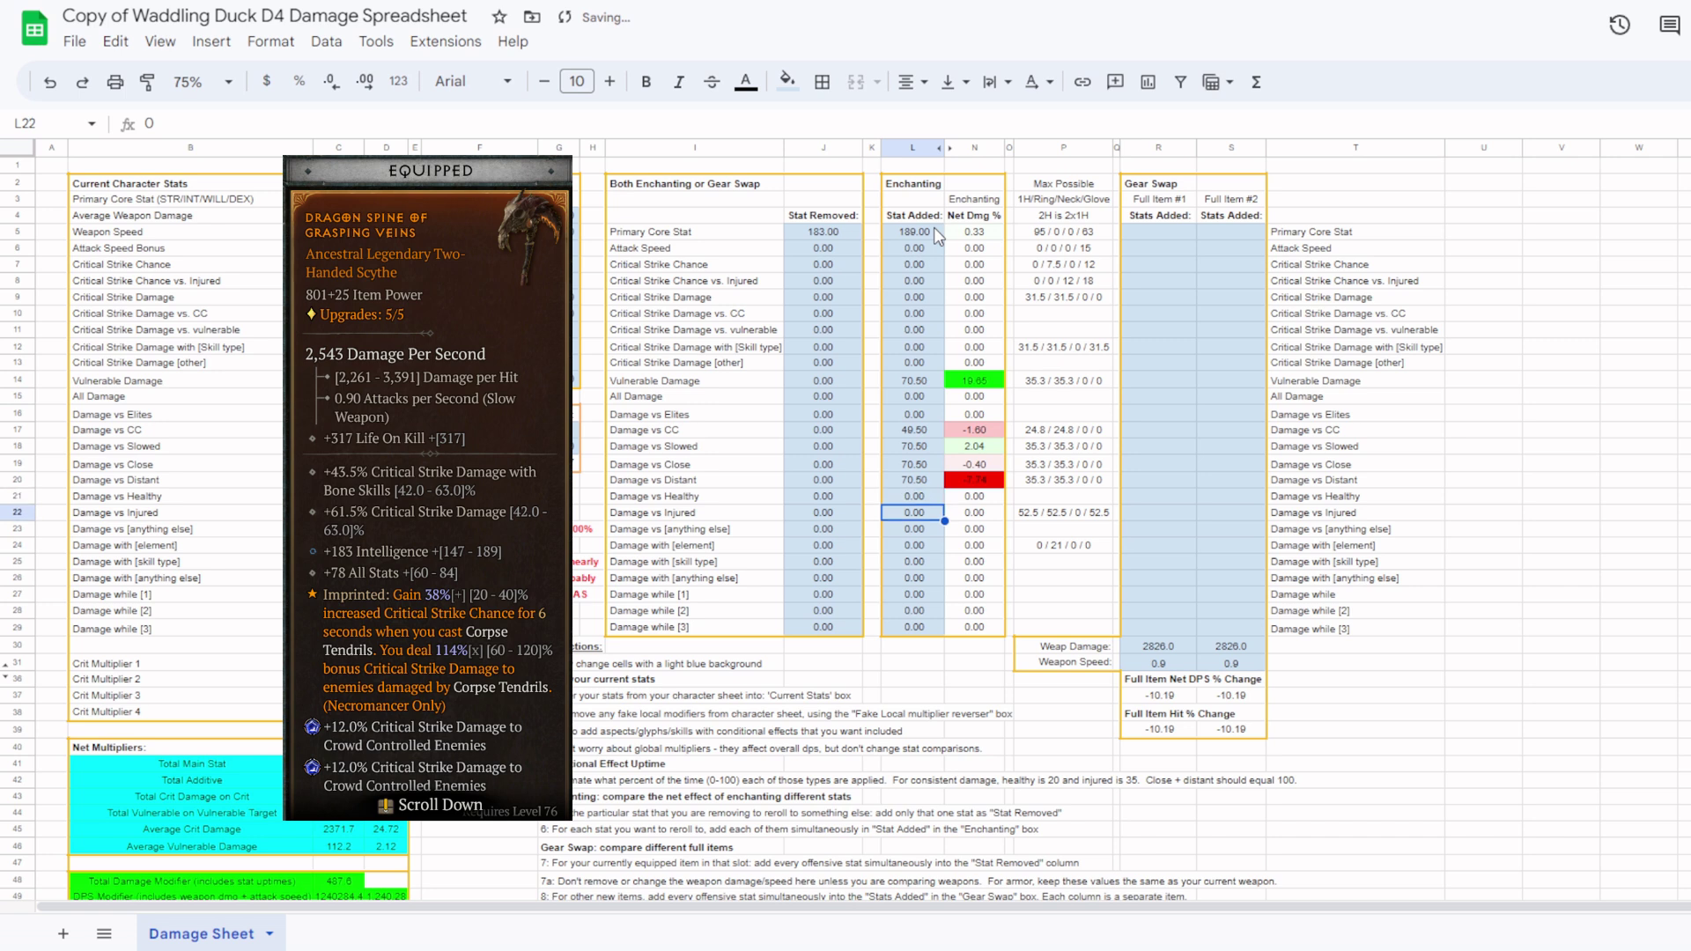
pyautogui.write('105')
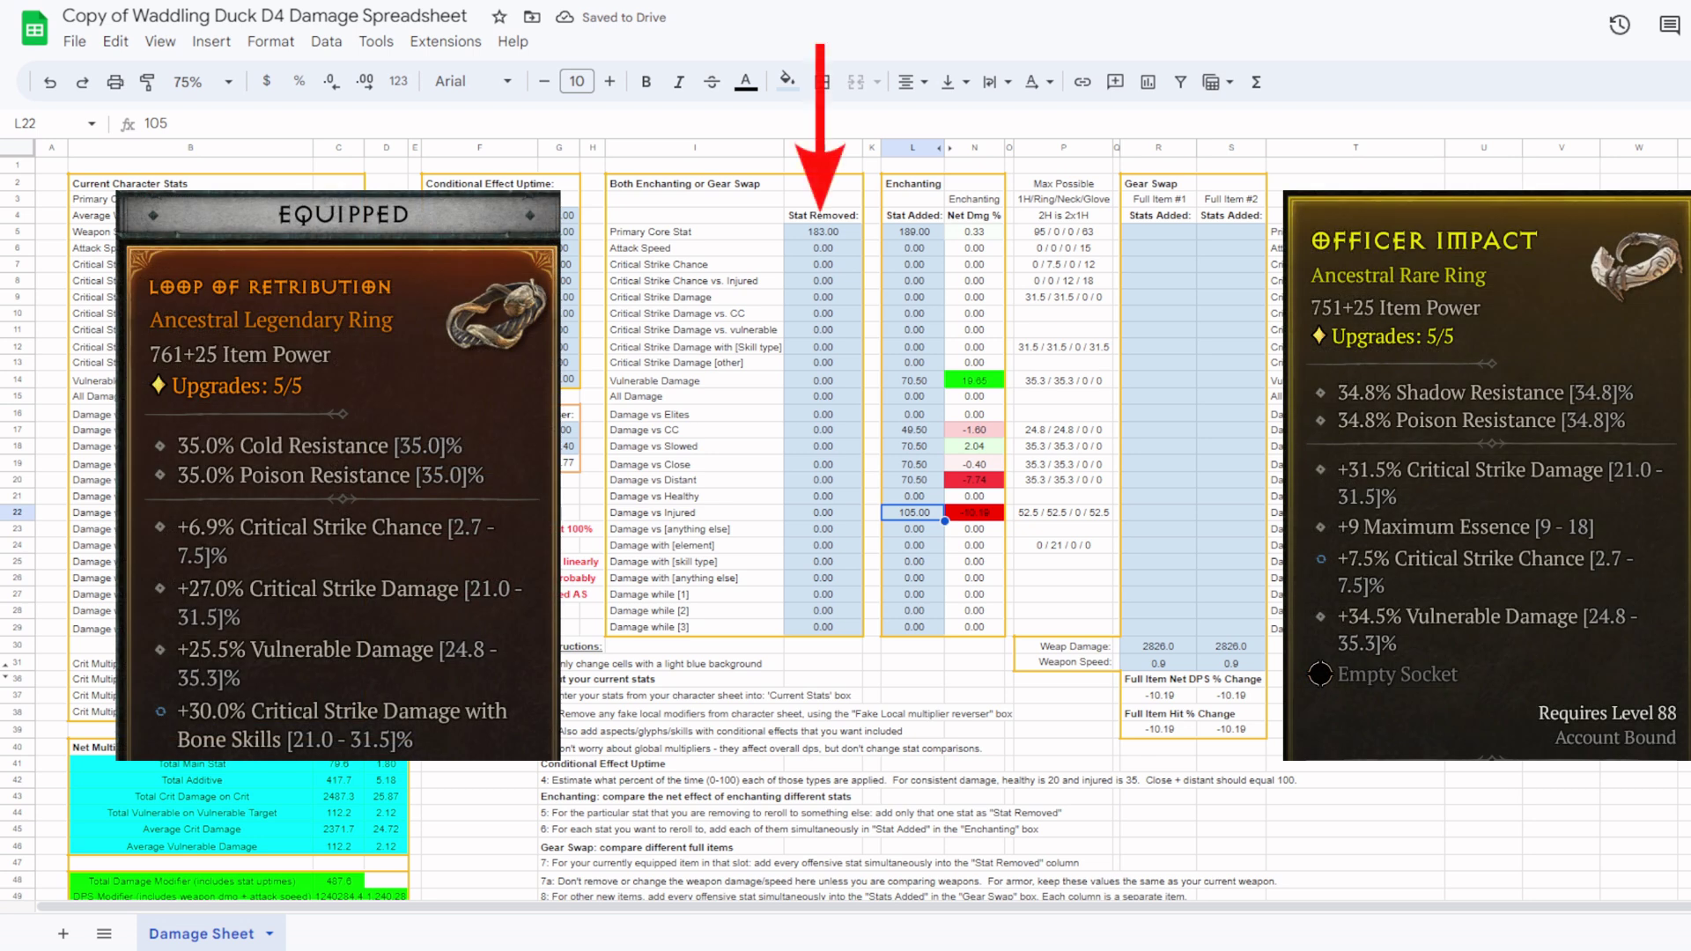
# Zero the removed core stat and enter removed 6.9 crit chance, 27, 30 and 25.5.
pyautogui.click(823, 232)
pyautogui.write('0')
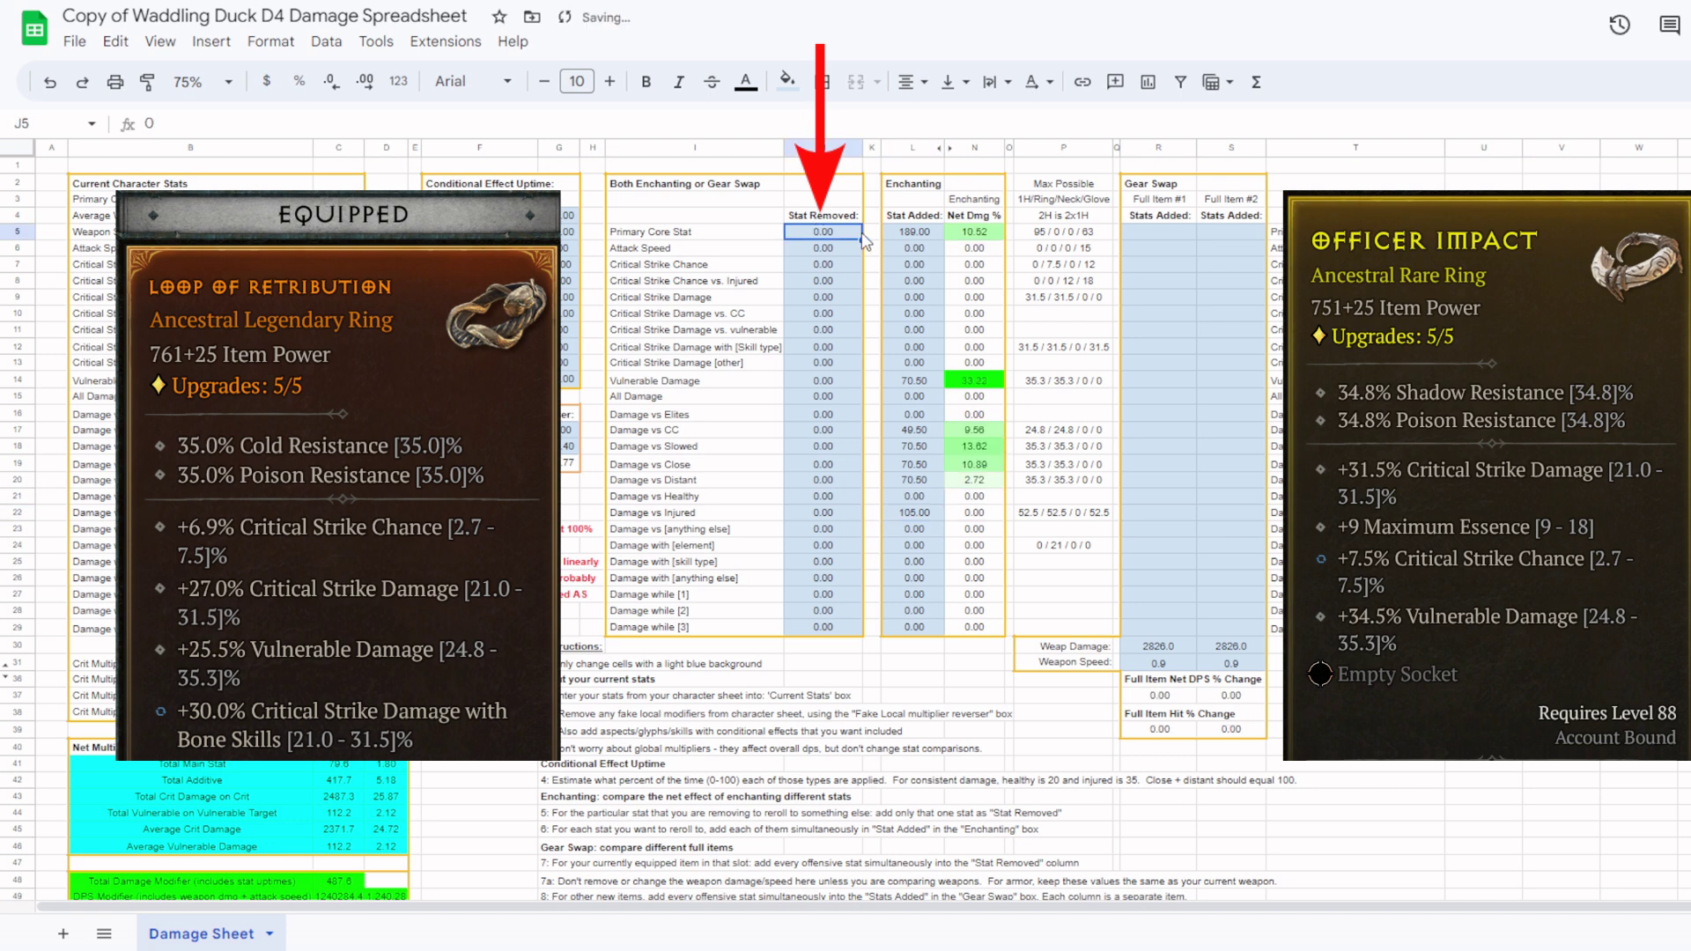
pyautogui.click(823, 265)
pyautogui.write('6.9')
pyautogui.press('Return')
pyautogui.press('Up')
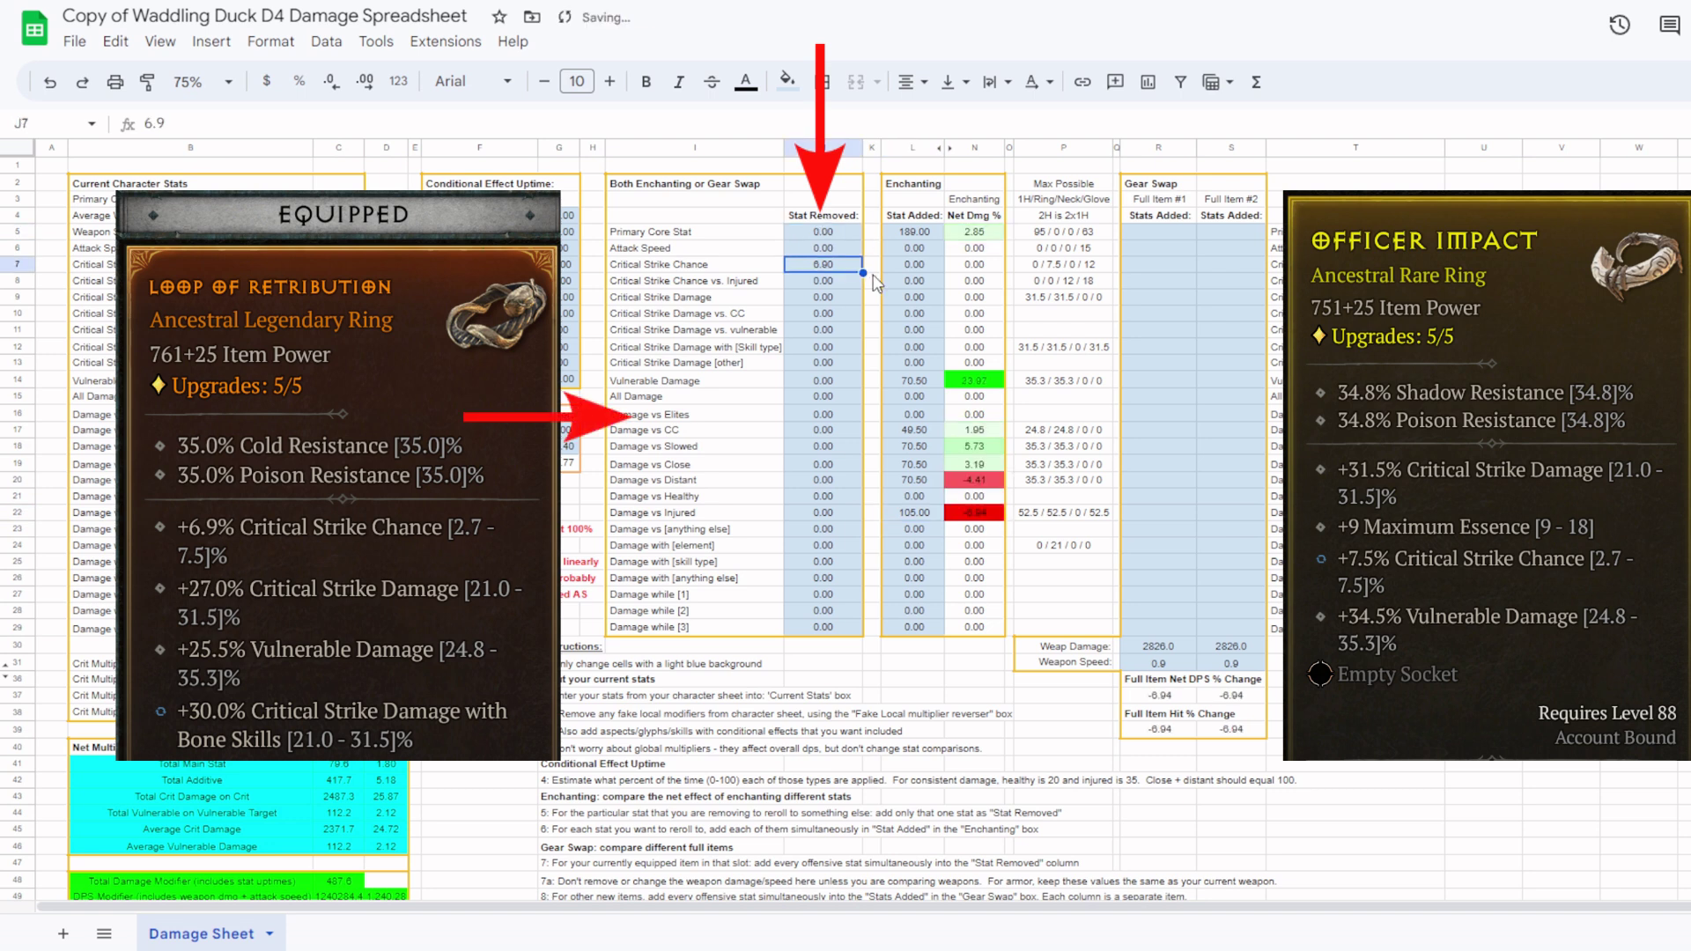
pyautogui.press('Down')
pyautogui.press('Down')
pyautogui.write('27')
pyautogui.press('Return')
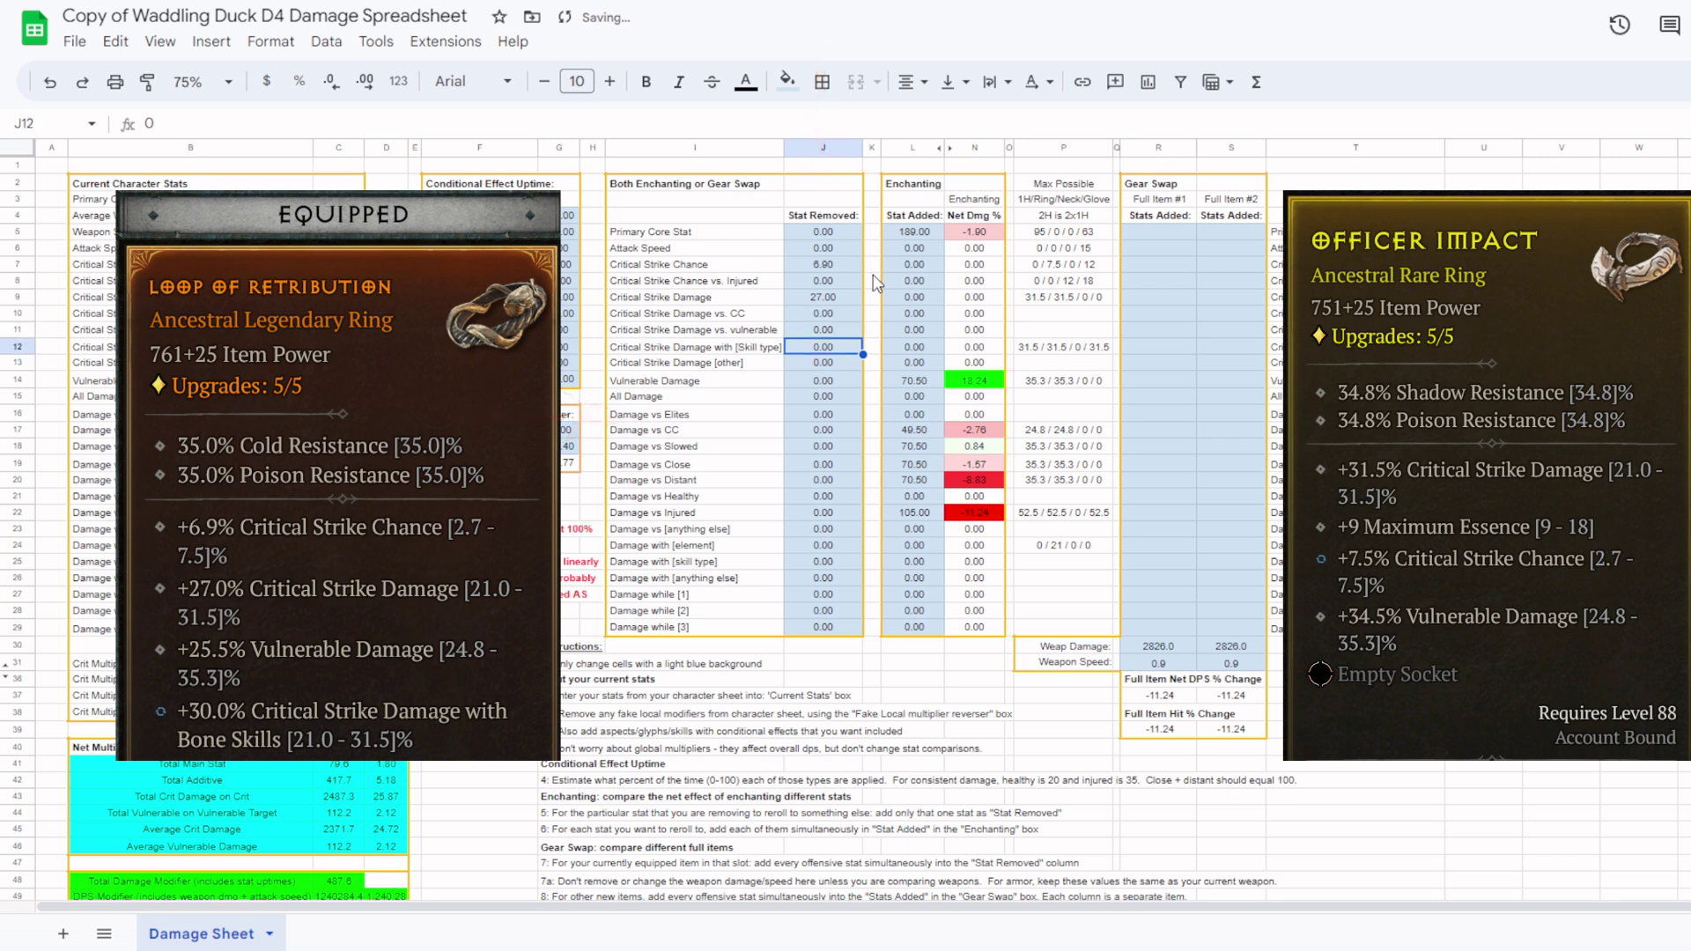
pyautogui.press('Down')
pyautogui.press('Down')
pyautogui.write('30')
pyautogui.press('Return')
pyautogui.press('Up')
pyautogui.press('Down')
pyautogui.press('Down')
pyautogui.write('25.5')
pyautogui.press('Return')
pyautogui.press('Up')
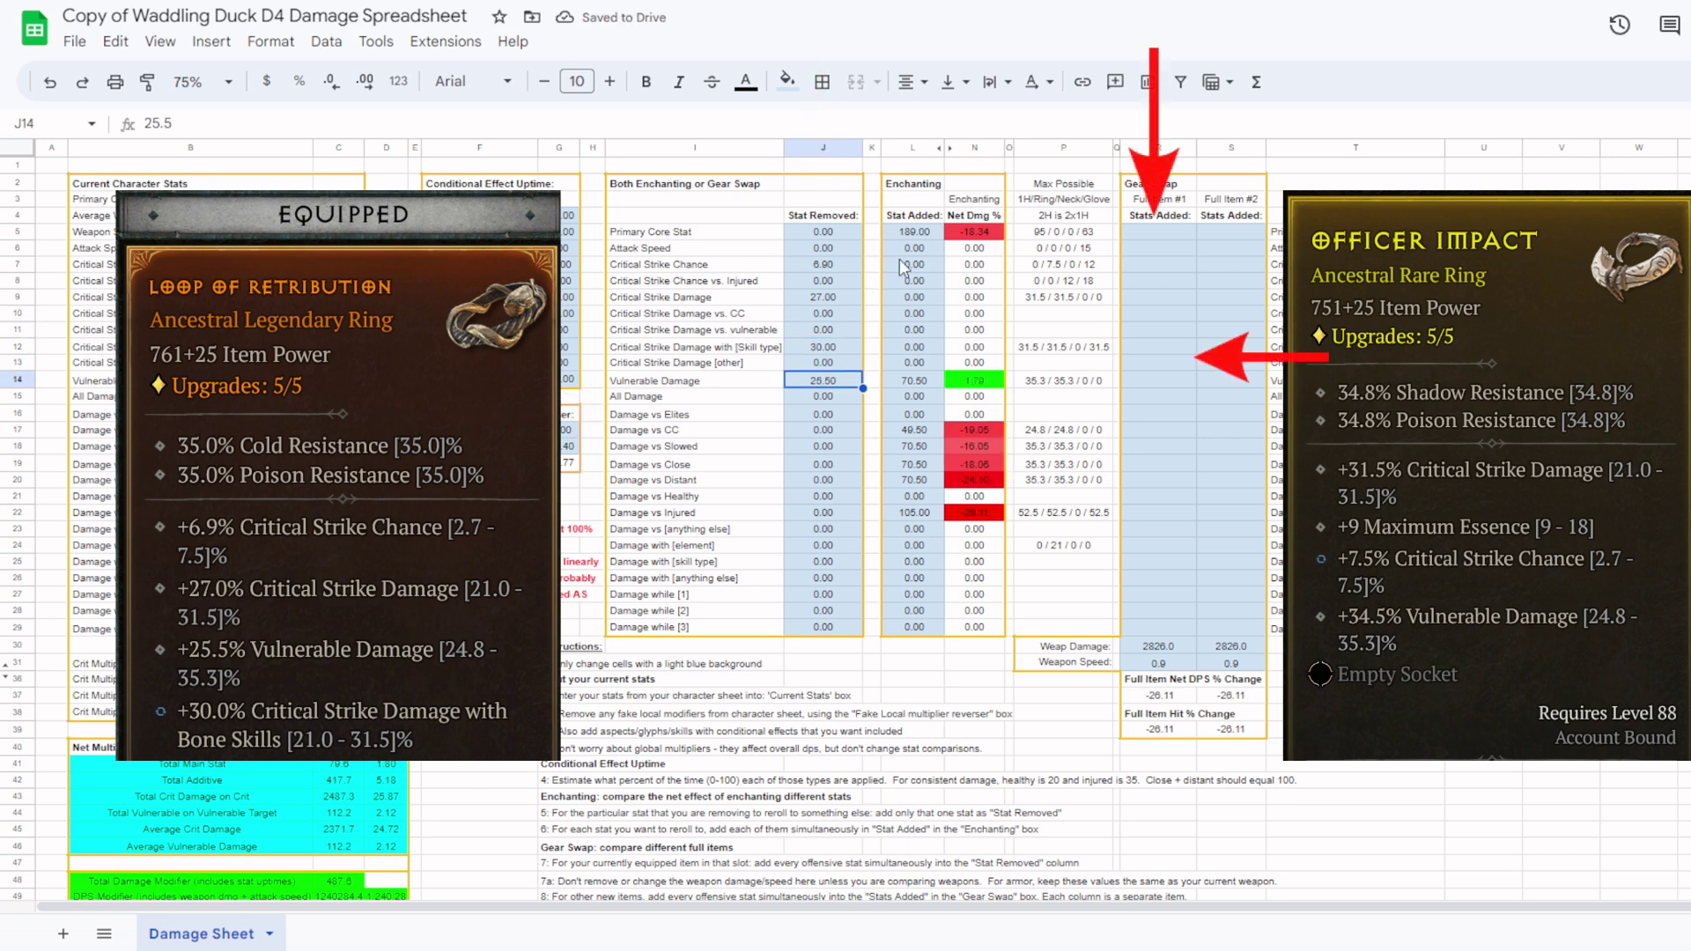
# Give Full Item #1 7.5 crit chance, 31.5 crit damage and 34.5 Vulnerable Damage.
pyautogui.click(1152, 264)
pyautogui.write('7.5')
pyautogui.press('Return')
pyautogui.press('Up')
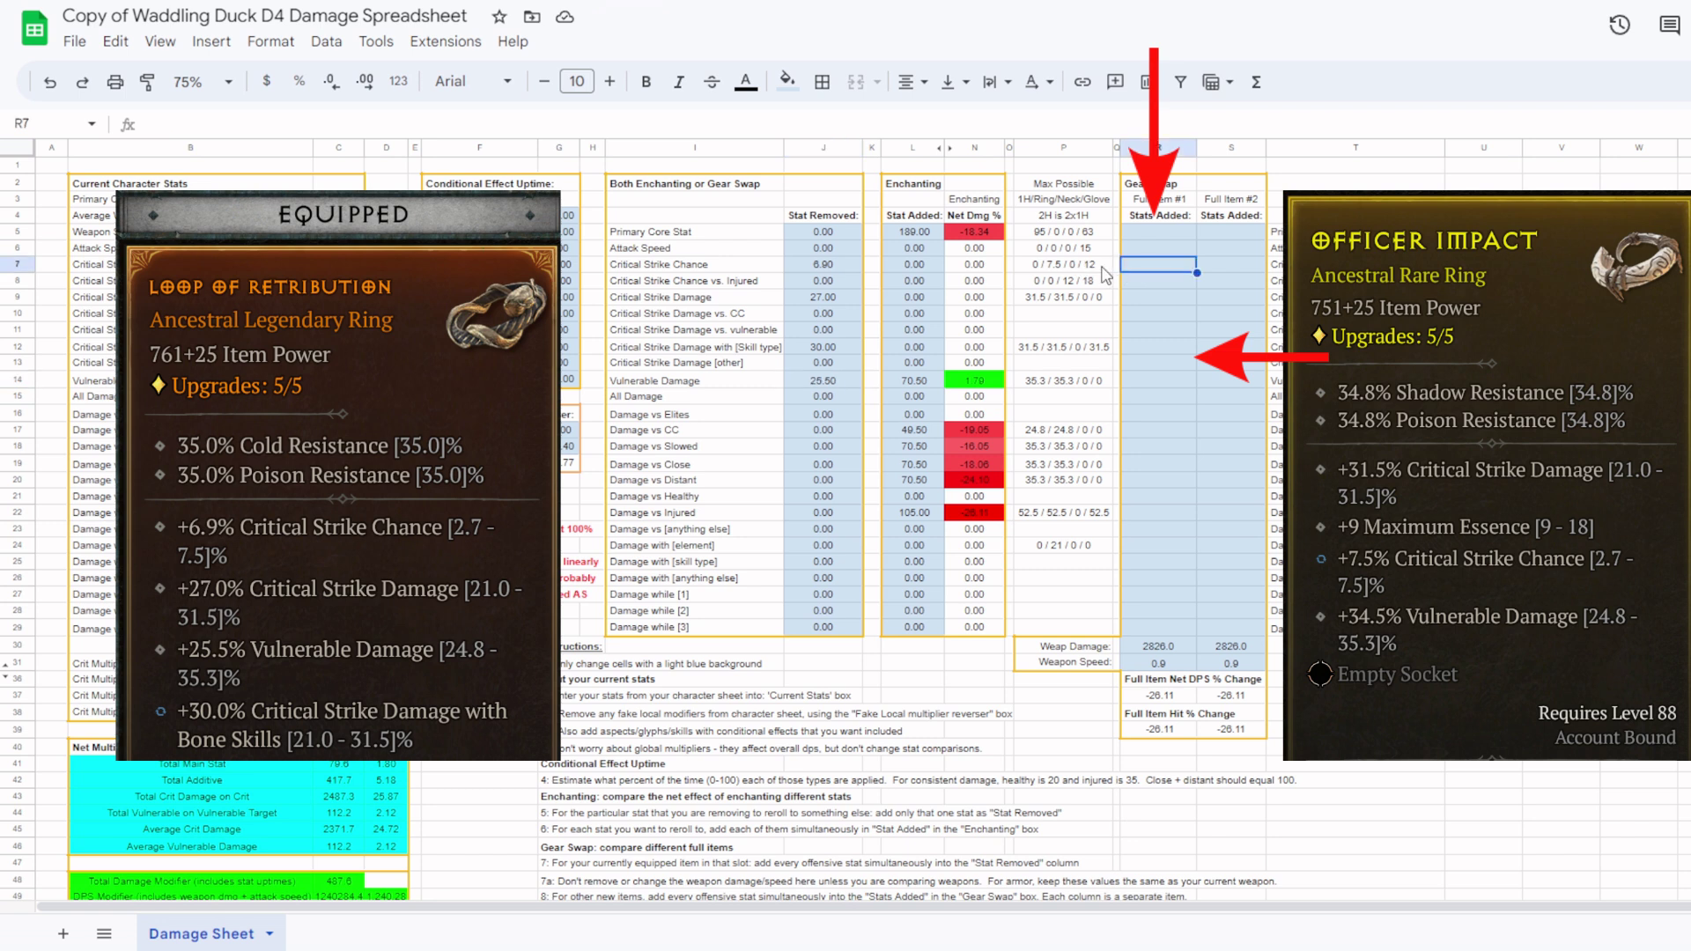
pyautogui.press('Down')
pyautogui.press('Down')
pyautogui.write('31.5')
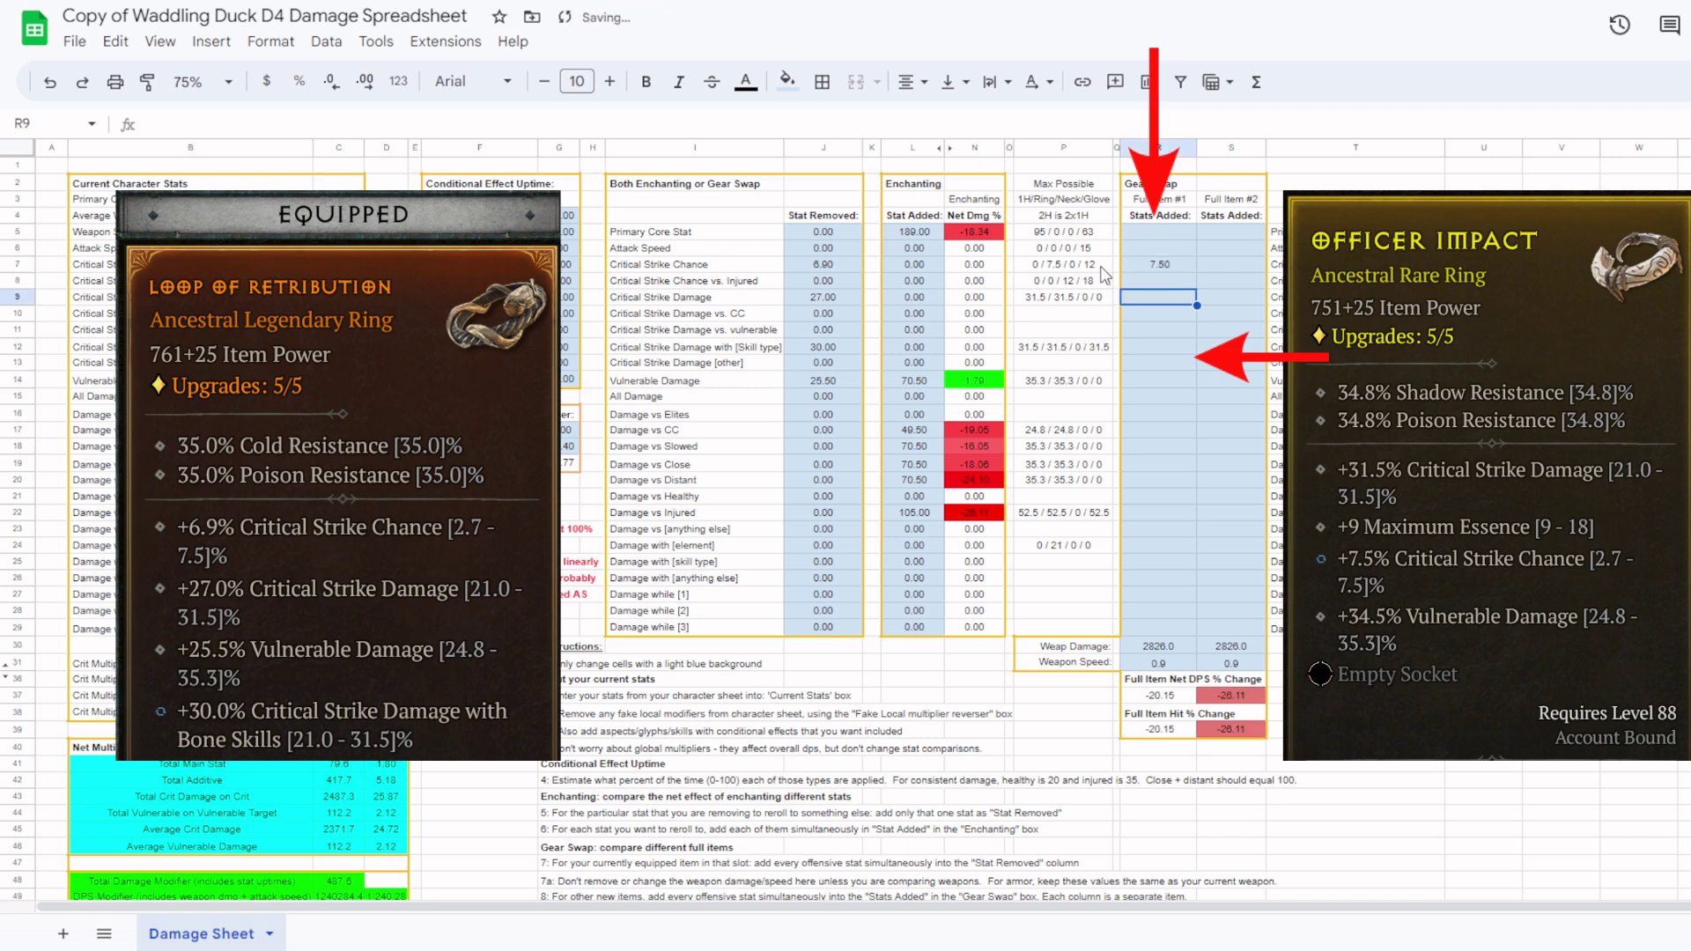
pyautogui.press('Return')
pyautogui.press('Up')
pyautogui.press('Down')
pyautogui.press('Down')
pyautogui.press('Down')
pyautogui.press('Down')
pyautogui.press('Down')
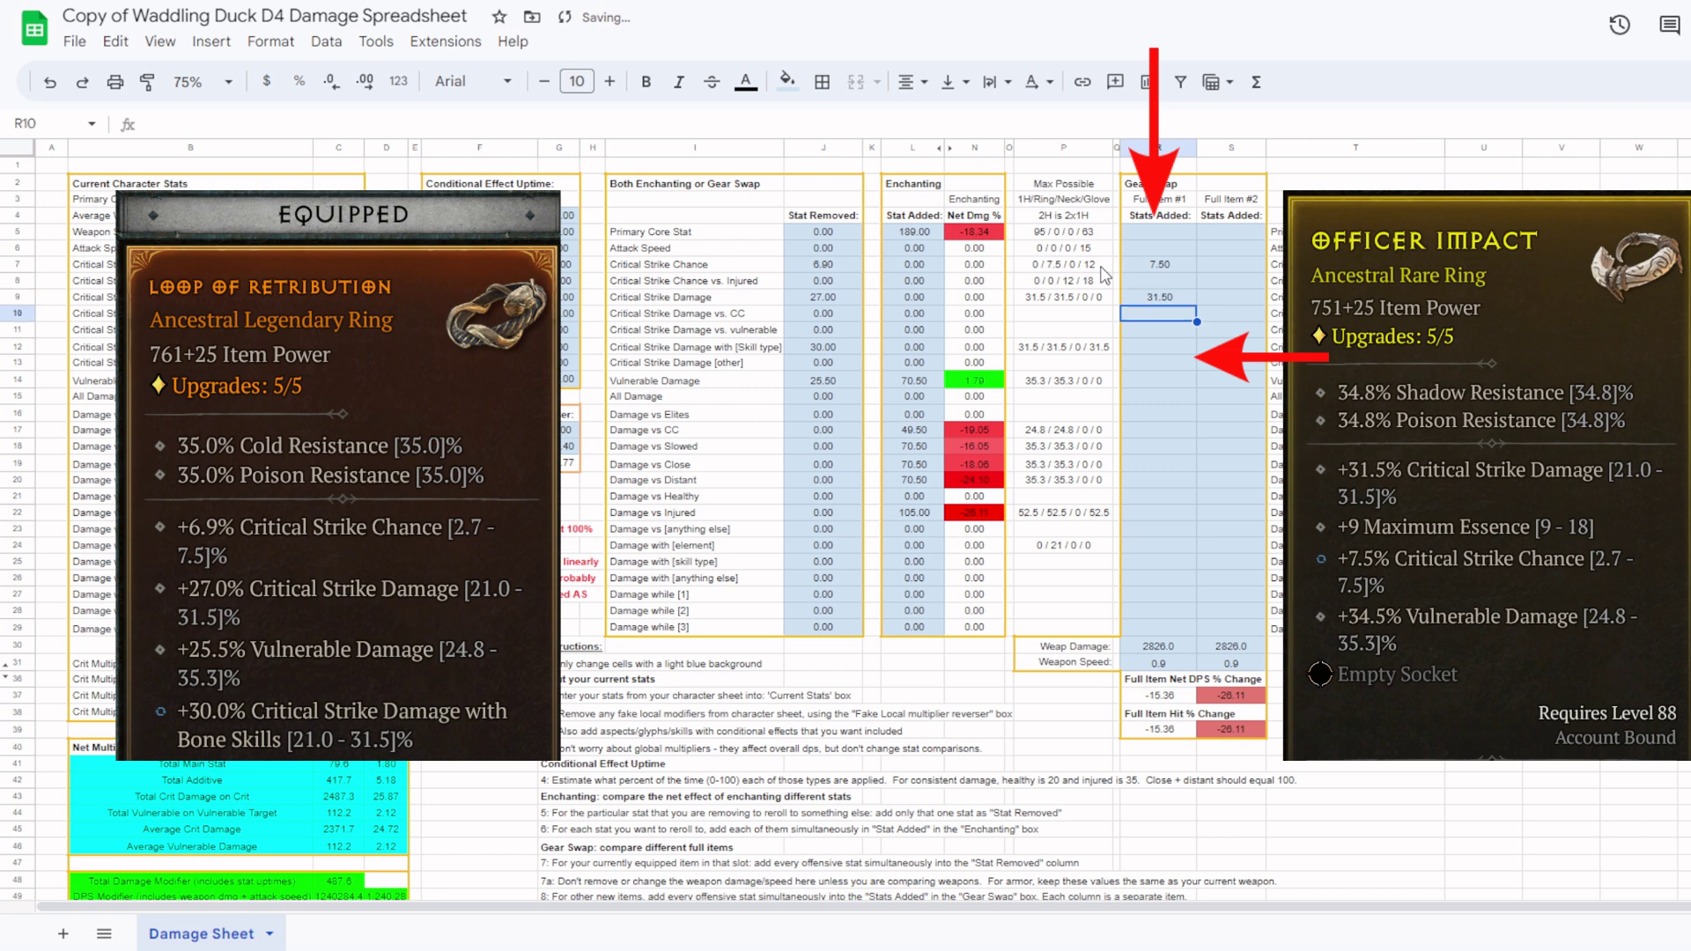
pyautogui.write('34.5')
pyautogui.press('Return')
pyautogui.press('Up')
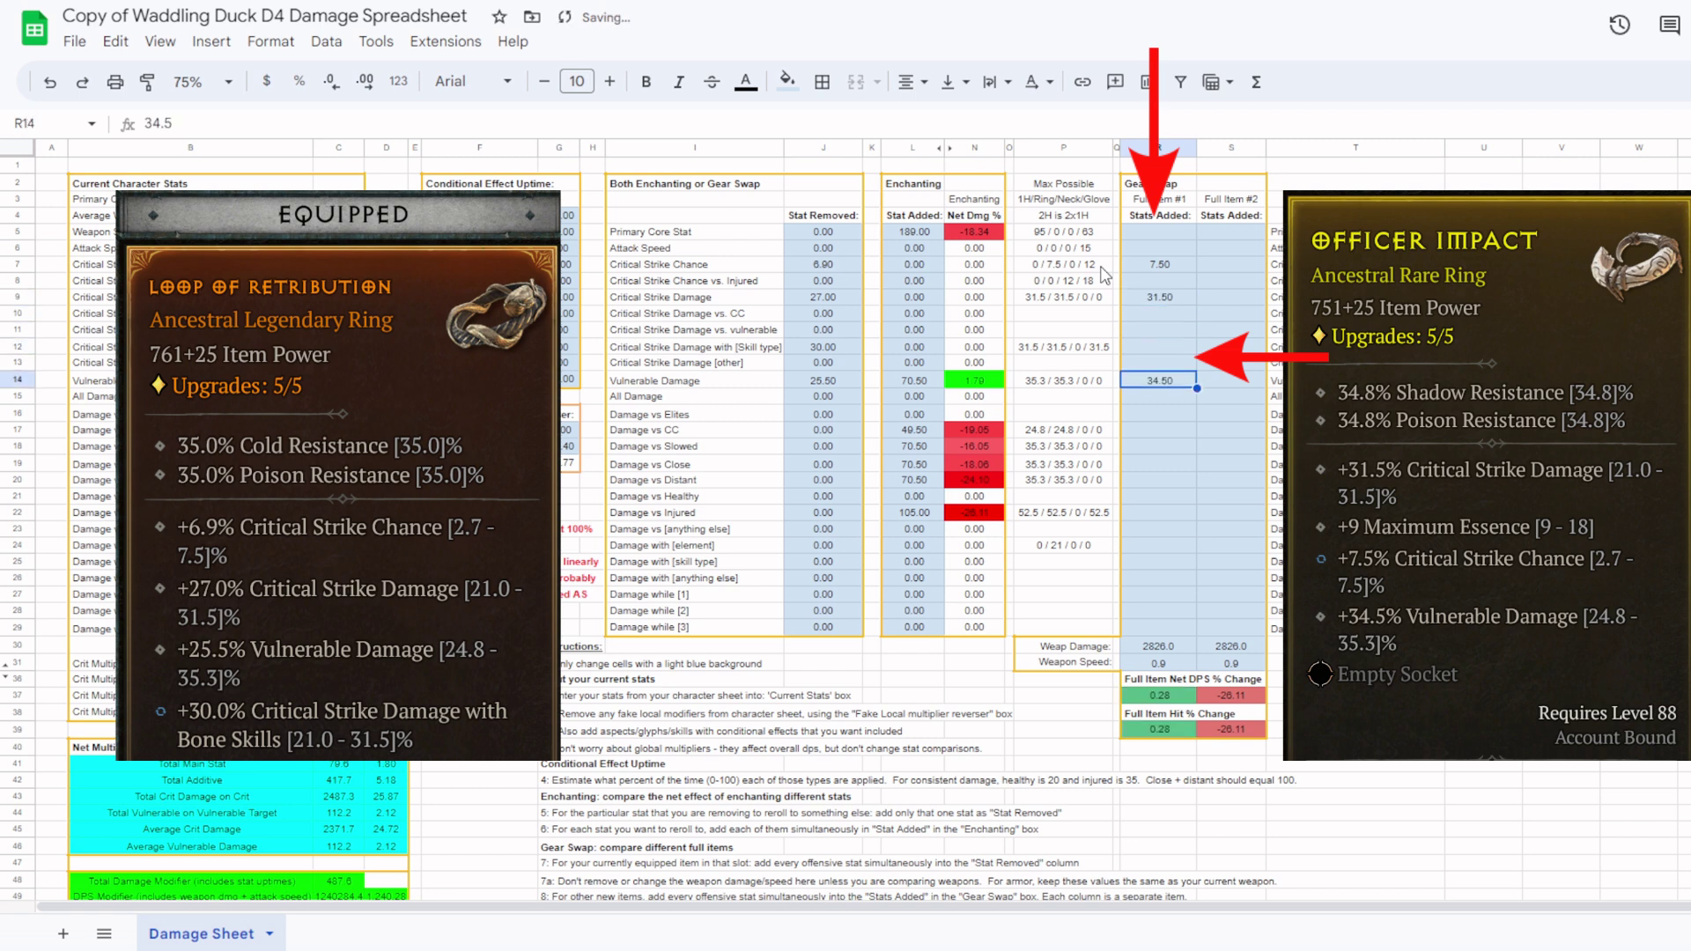